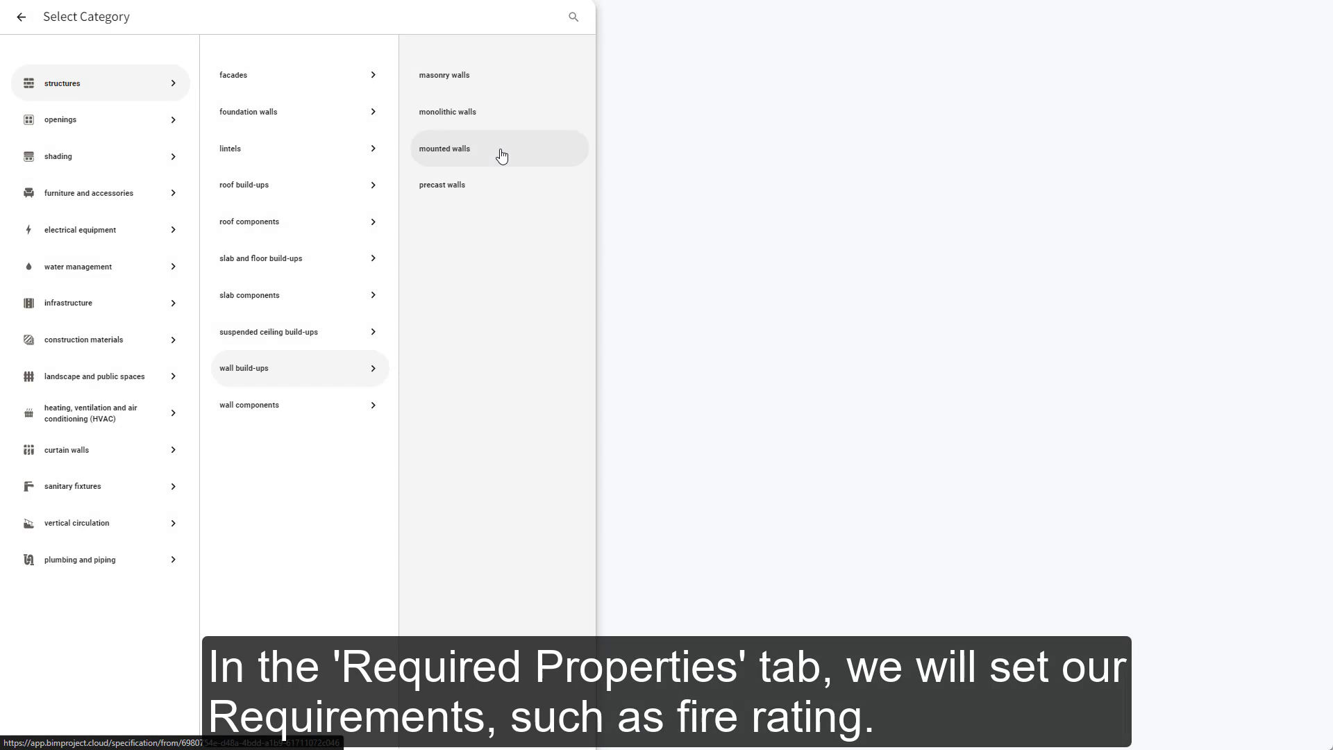
Step: Create a mounted walls specification from the wall build-ups category and require a fire rating of EI 45
click(502, 154)
scroll(247, 305, down, 6)
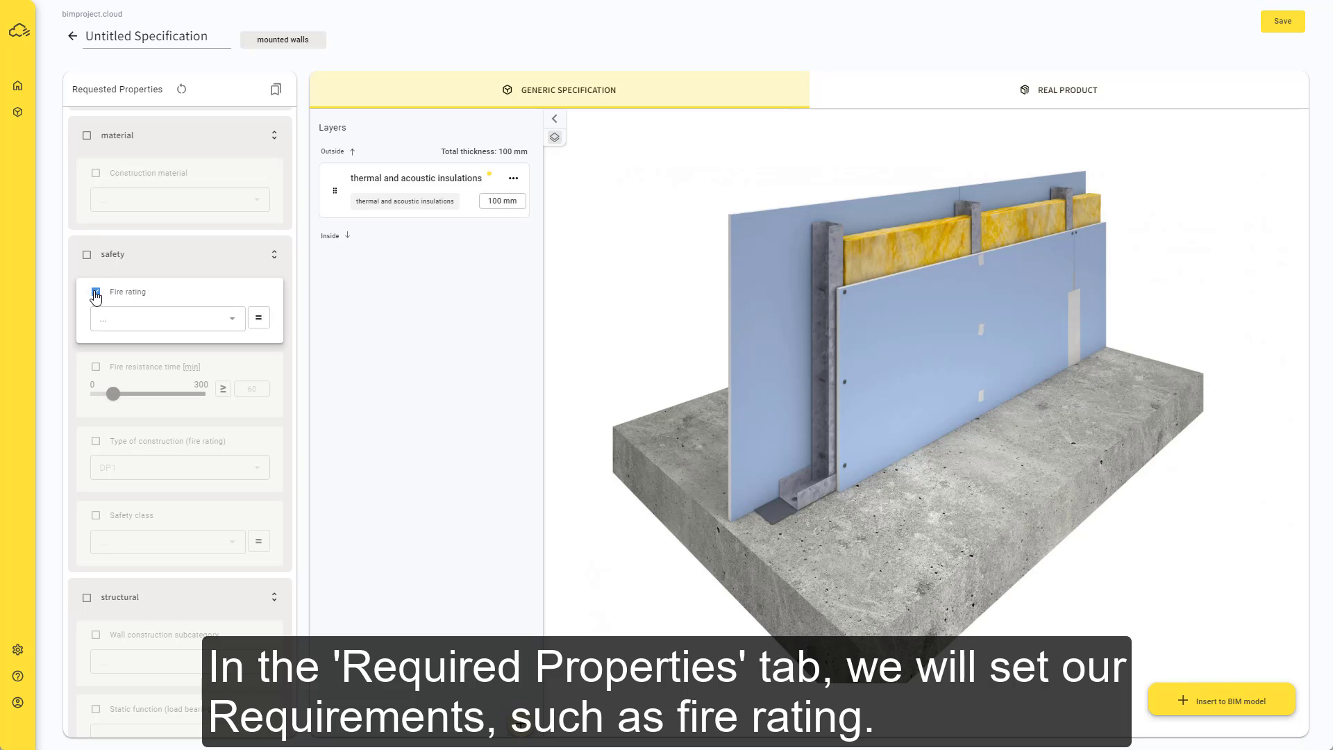
click(95, 293)
click(182, 320)
text(ei 45)
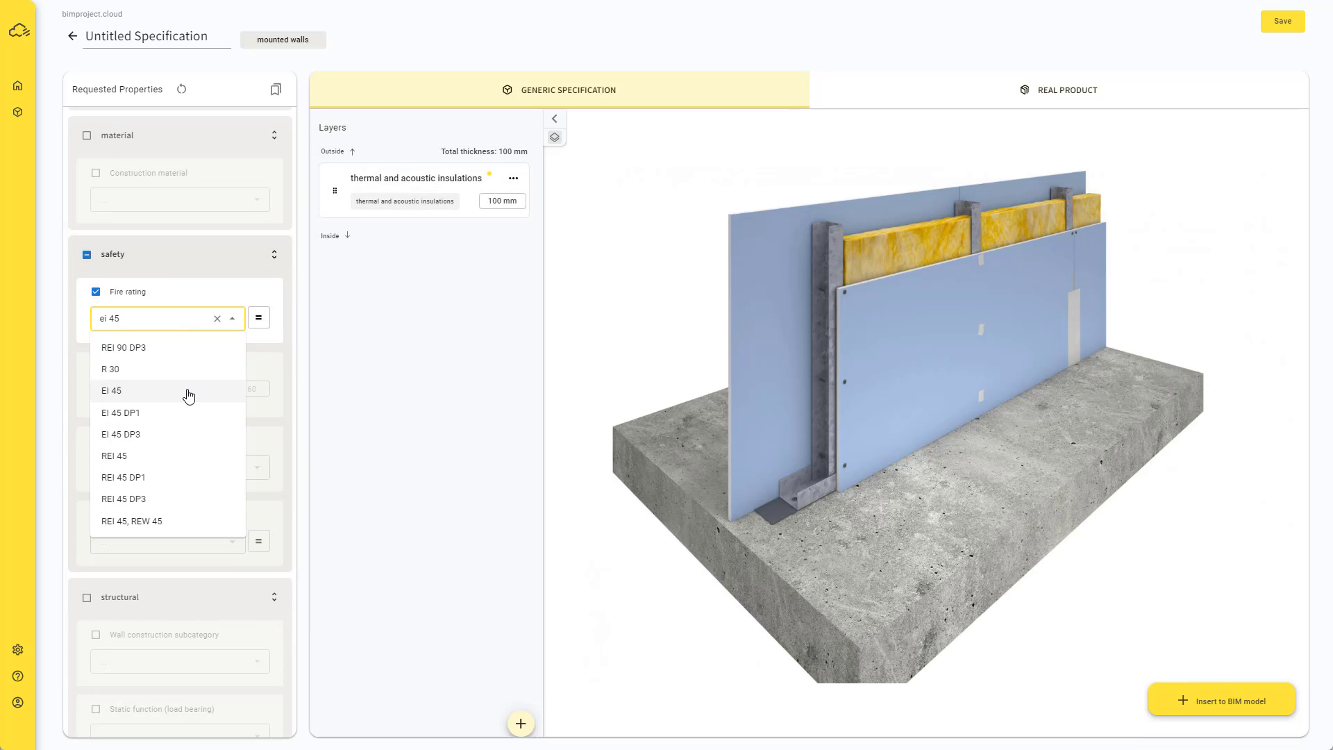
click(188, 393)
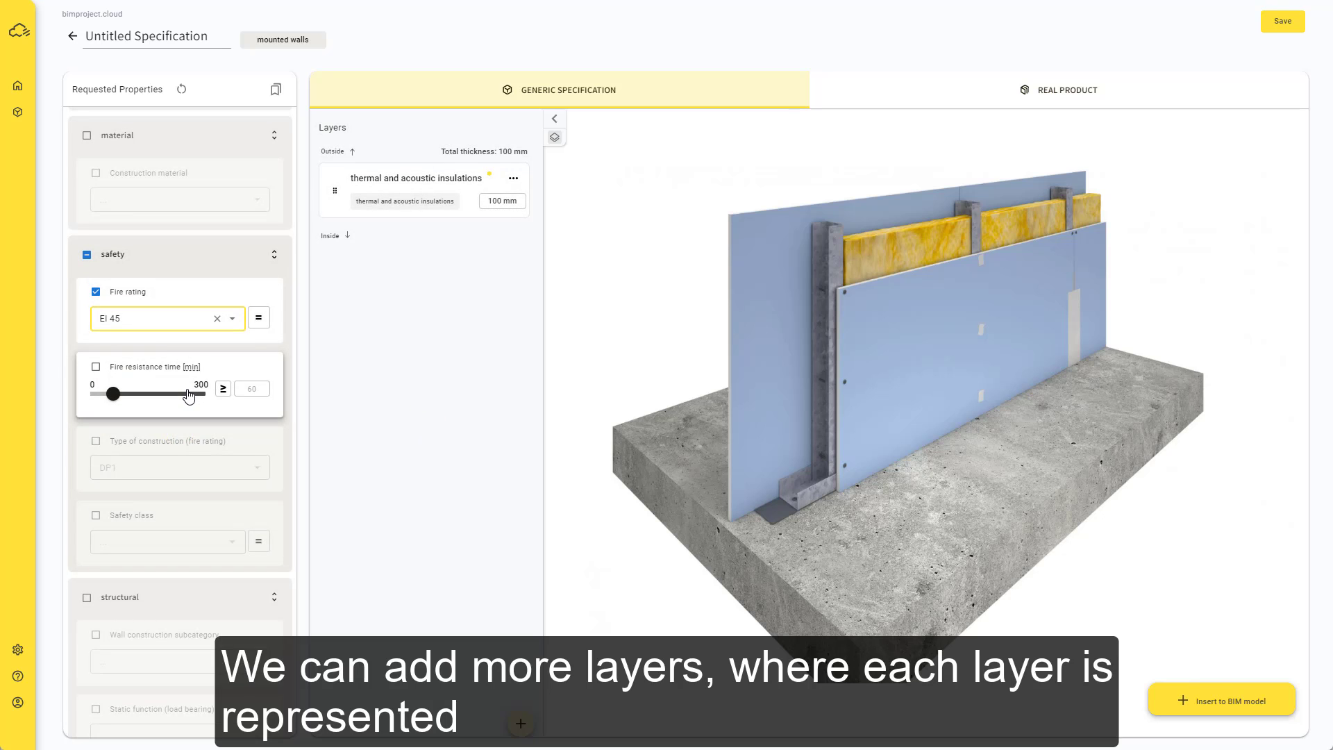
Step: Add a construction boards layer with a maximum thickness of 40 mm and the material type cement-wood chips
click(520, 733)
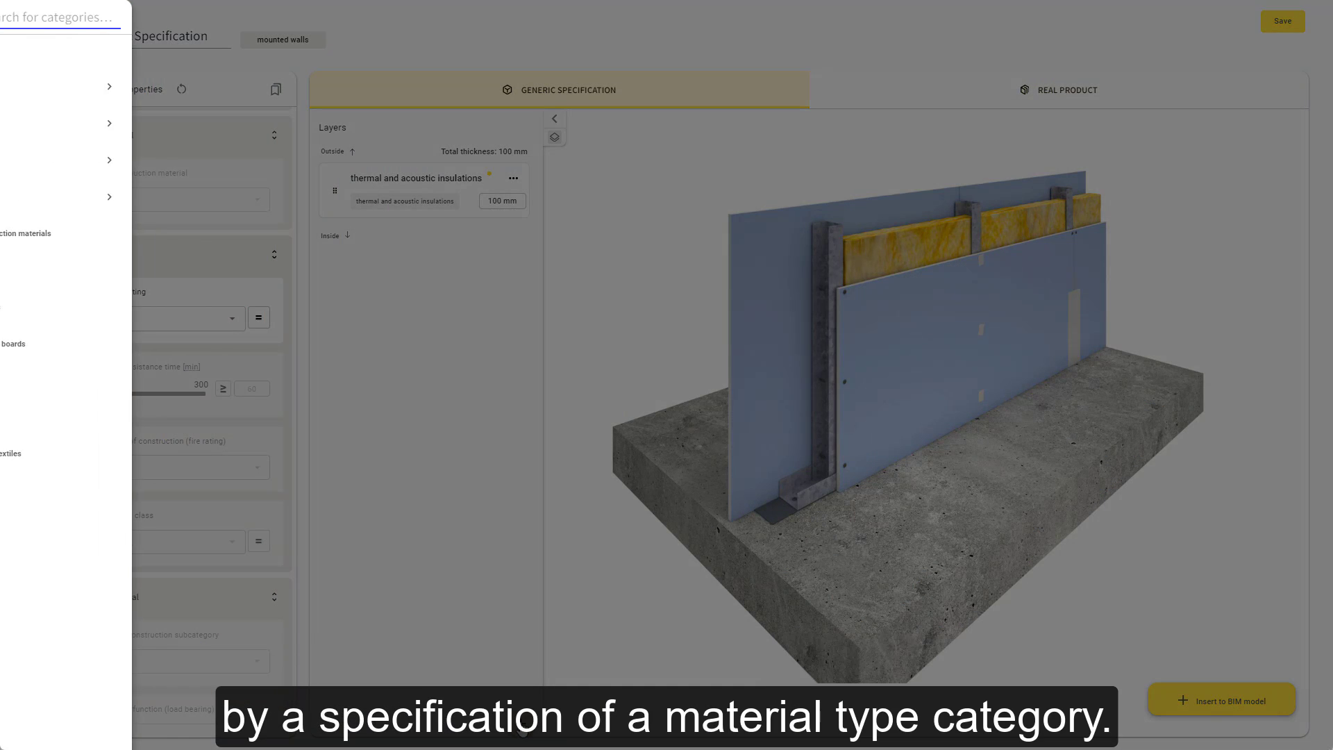
click(170, 355)
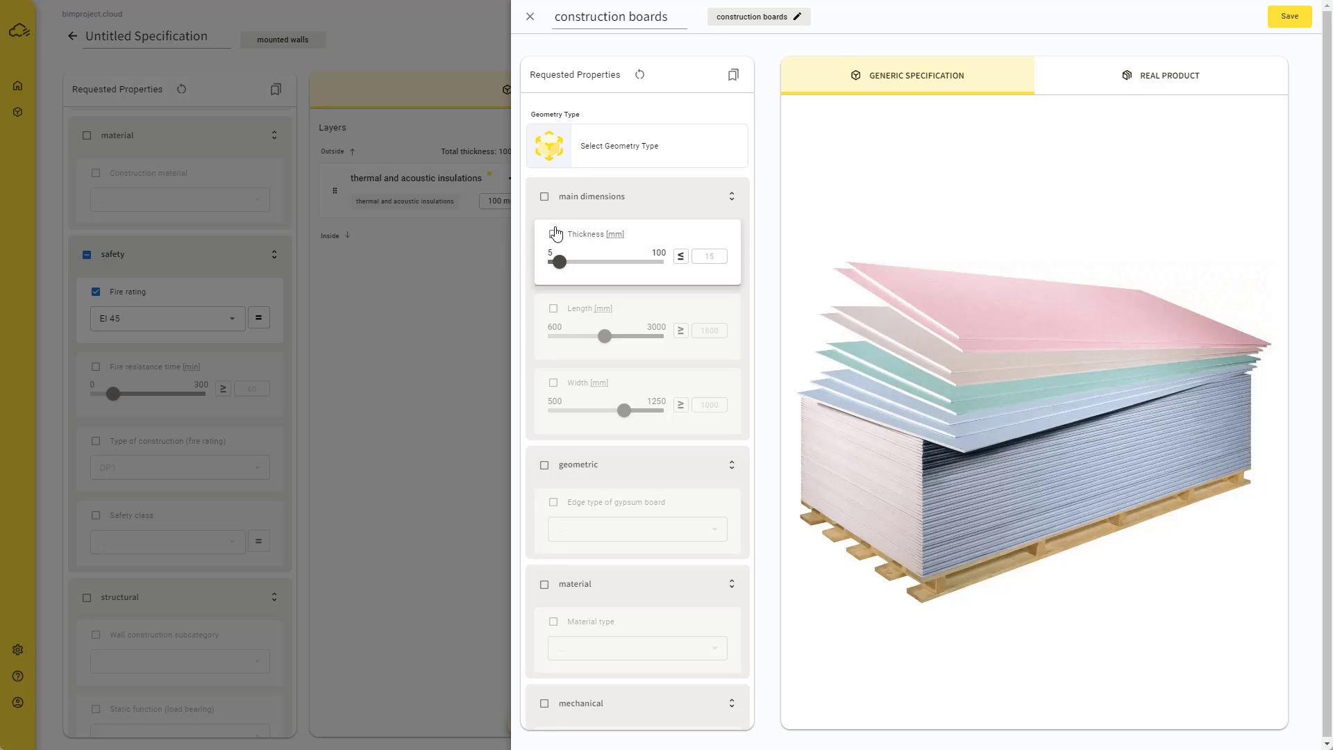
click(554, 234)
click(709, 256)
text(40)
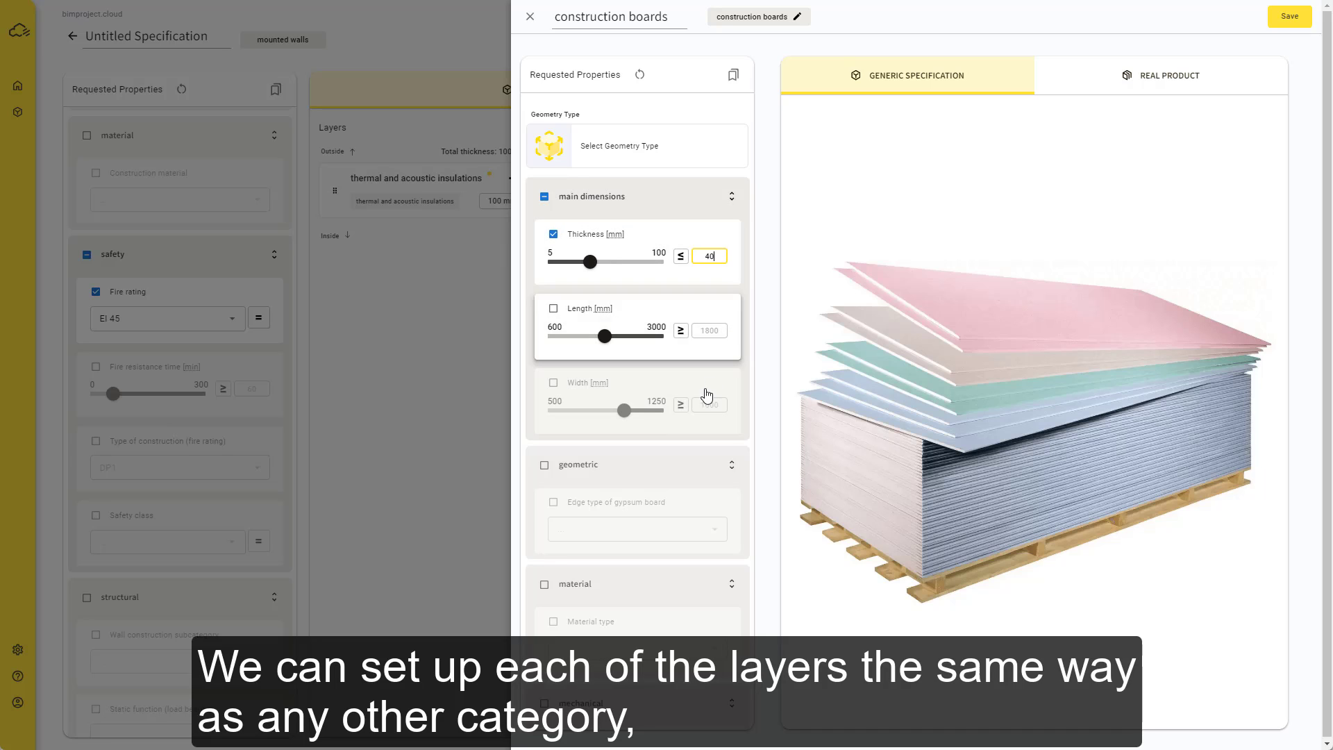
click(558, 621)
click(629, 647)
click(652, 609)
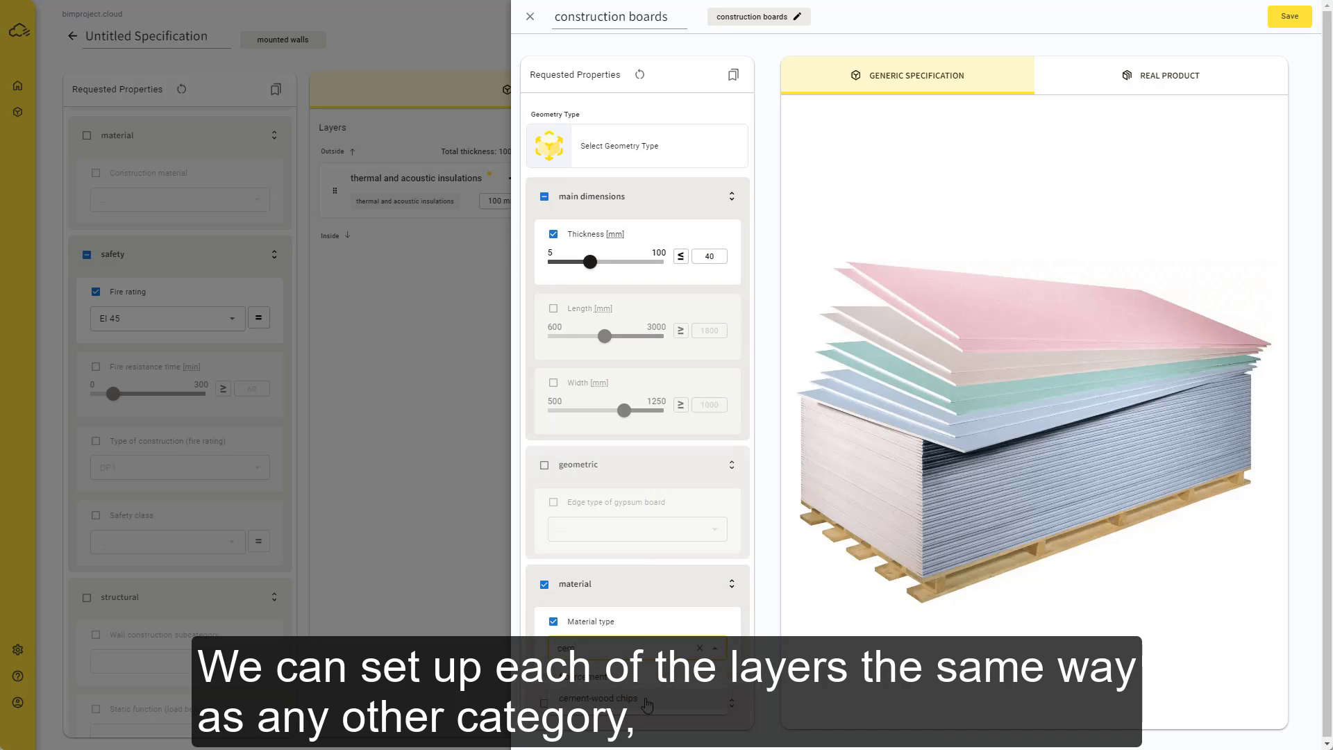
Step: View the product web page of the real product CETRIS CTD, tl.10mm, I.quality and assign that board to the construction boards layer
click(1101, 80)
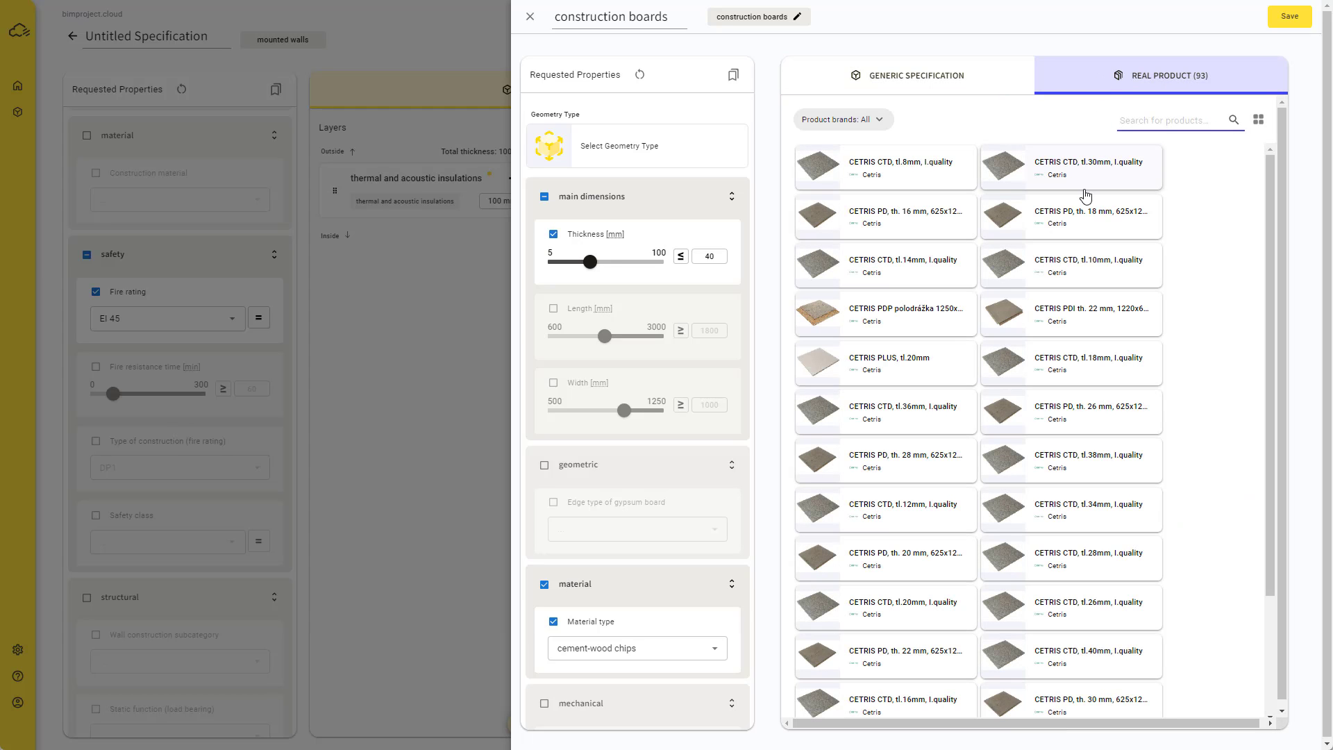
click(1087, 278)
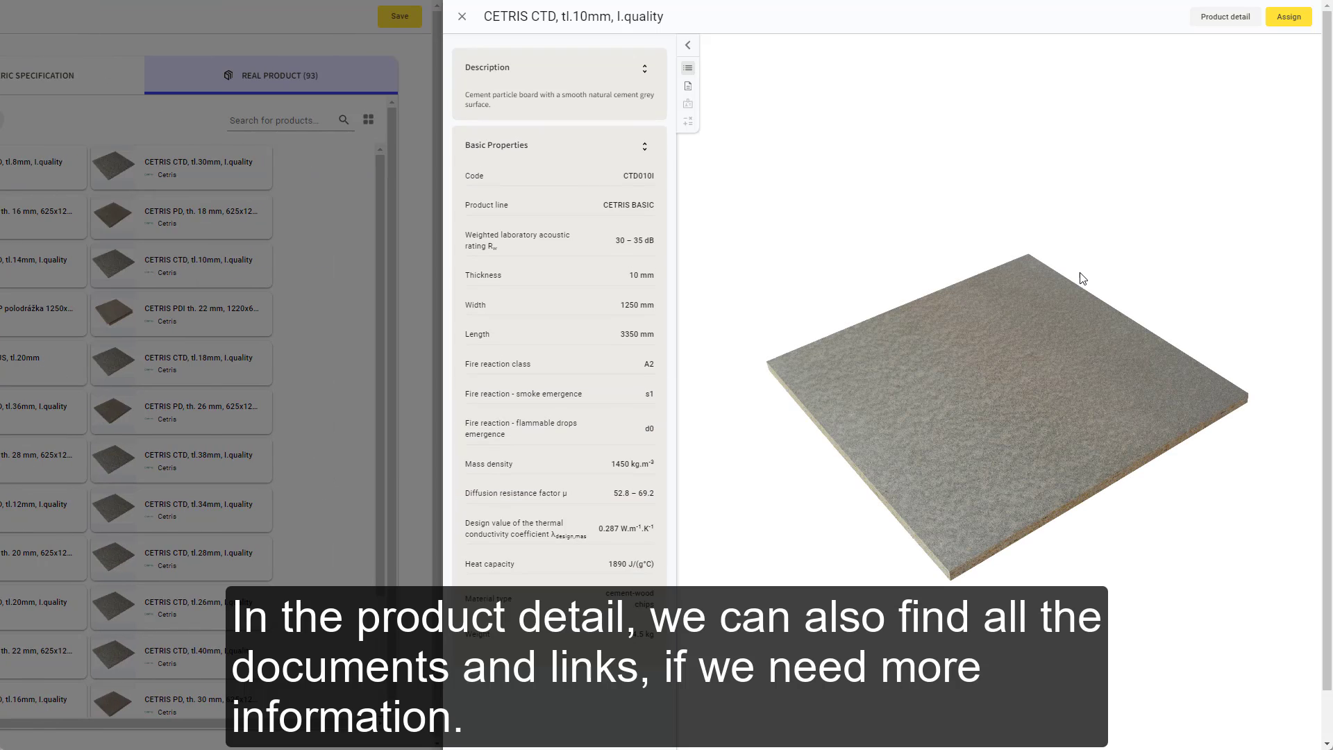
click(689, 89)
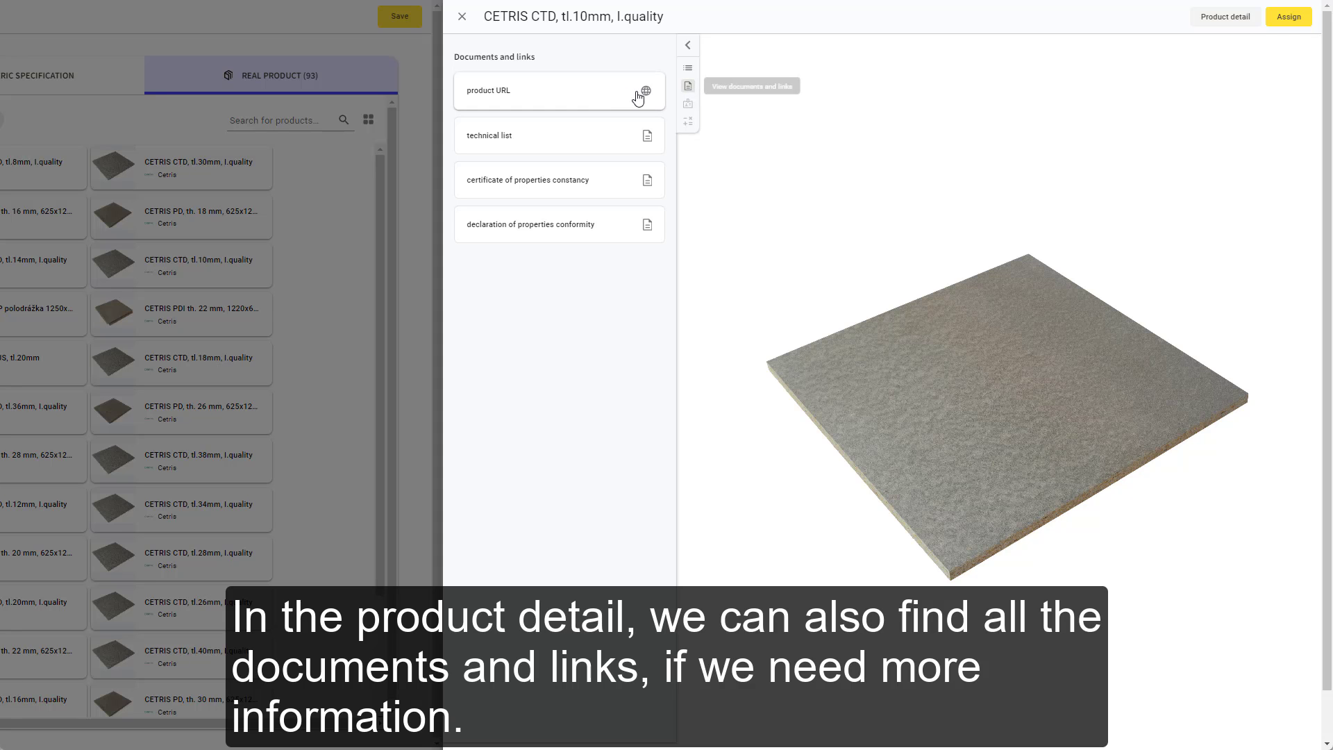
click(616, 93)
scroll(723, 132, down, 10)
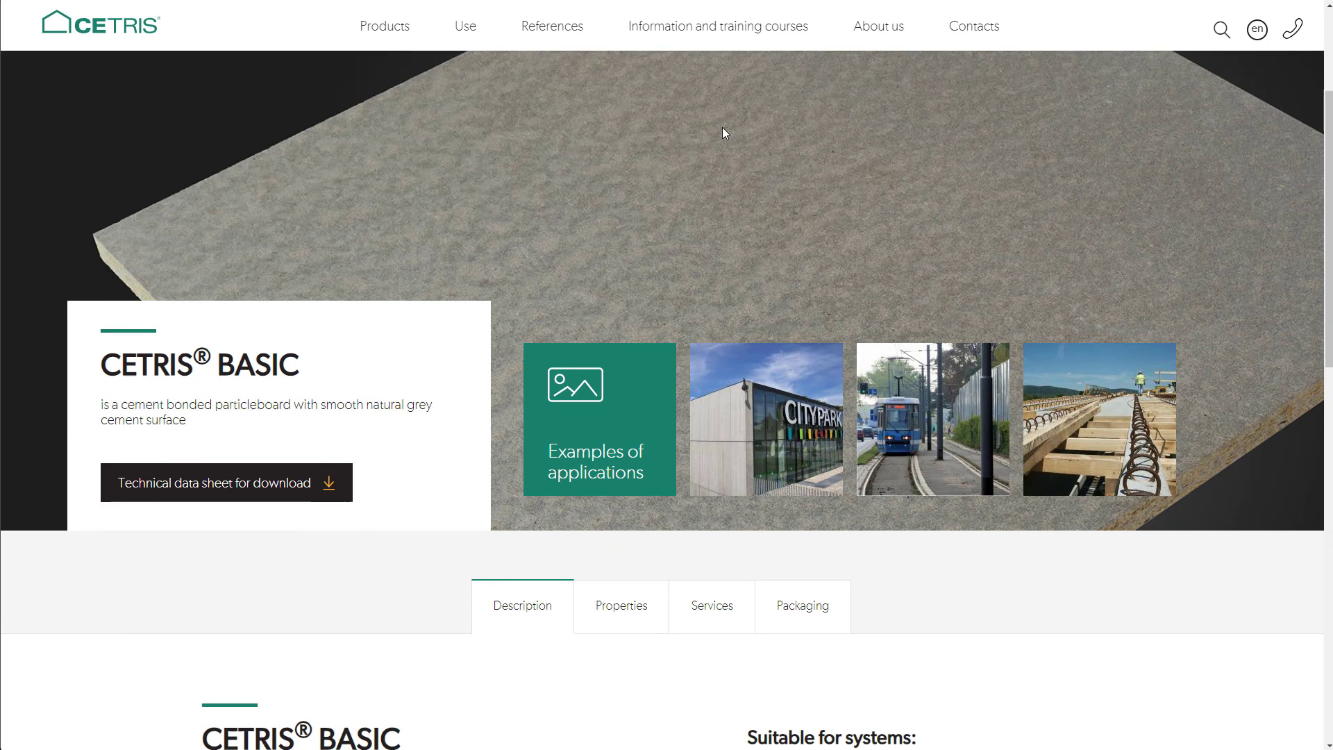
scroll(722, 135, down, 3)
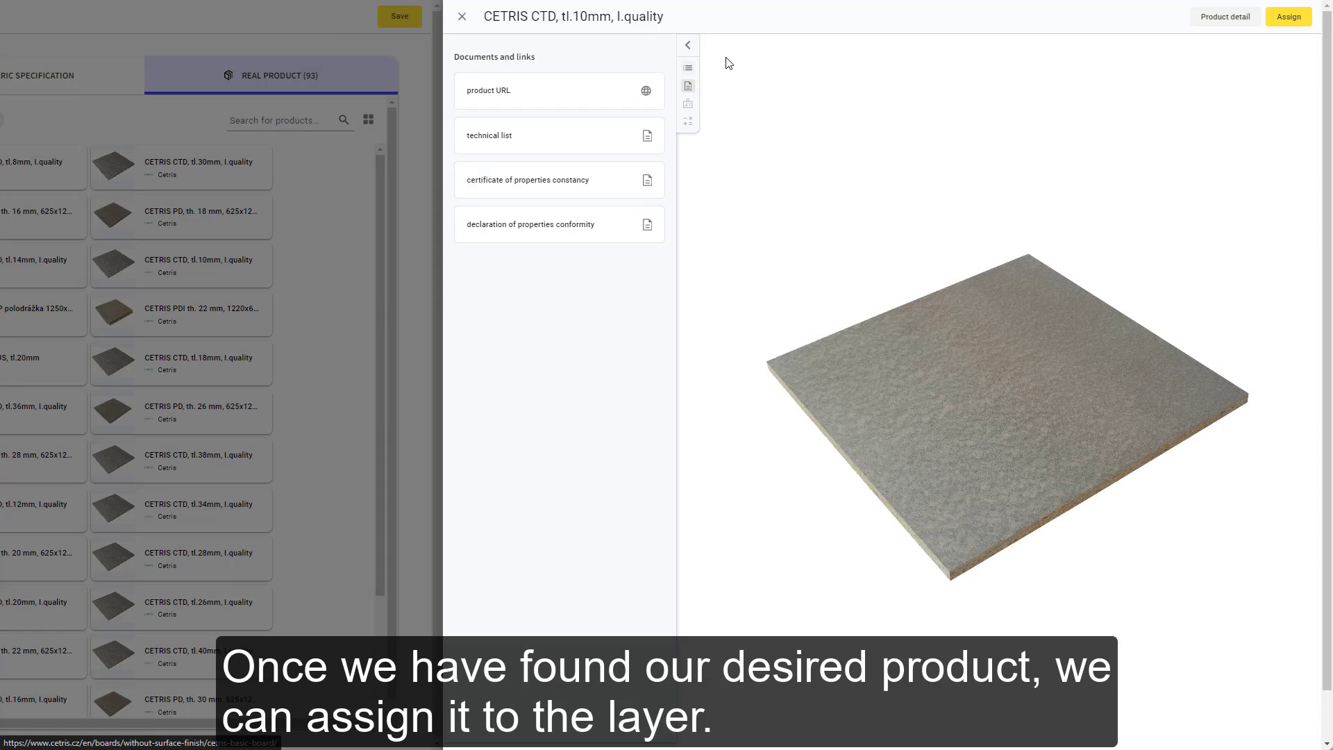
click(1288, 17)
click(1286, 27)
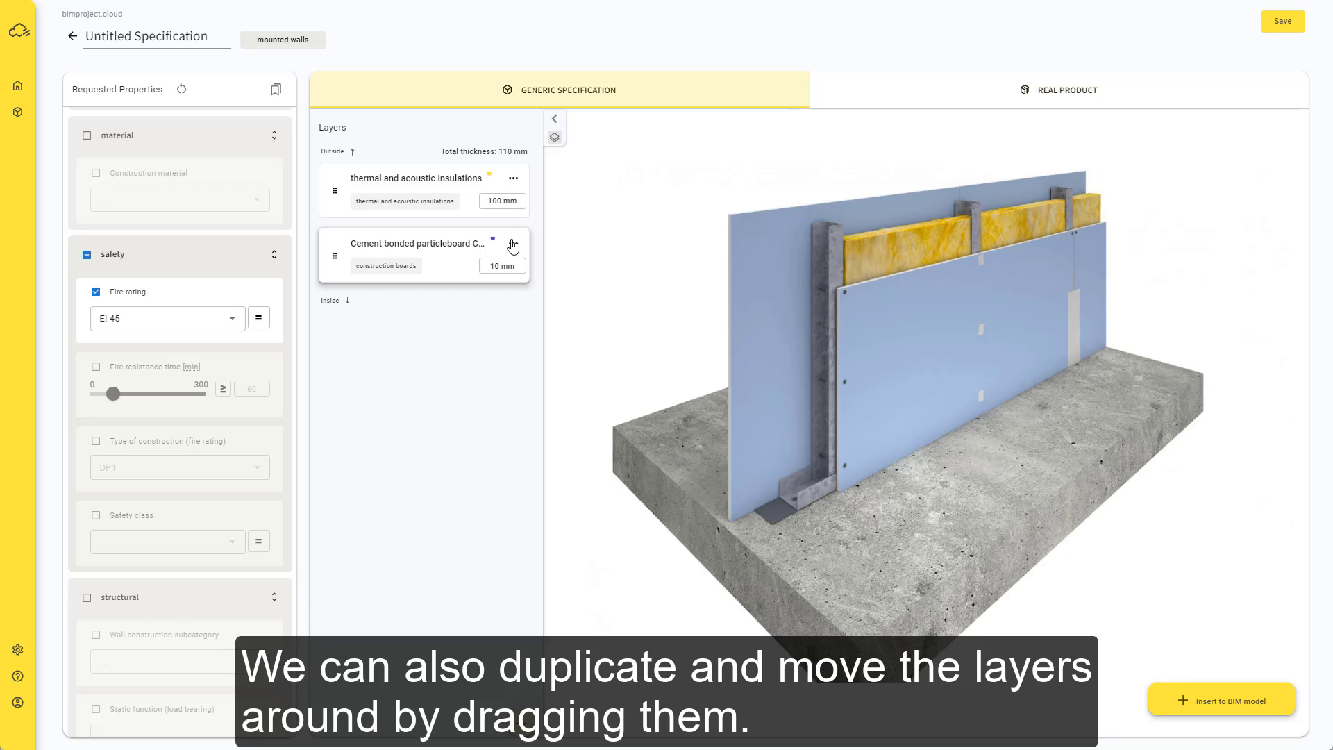
Step: Duplicate the cement bonded particleboard layer and move the copy to the outside of the thermal and acoustic insulation layer
click(514, 246)
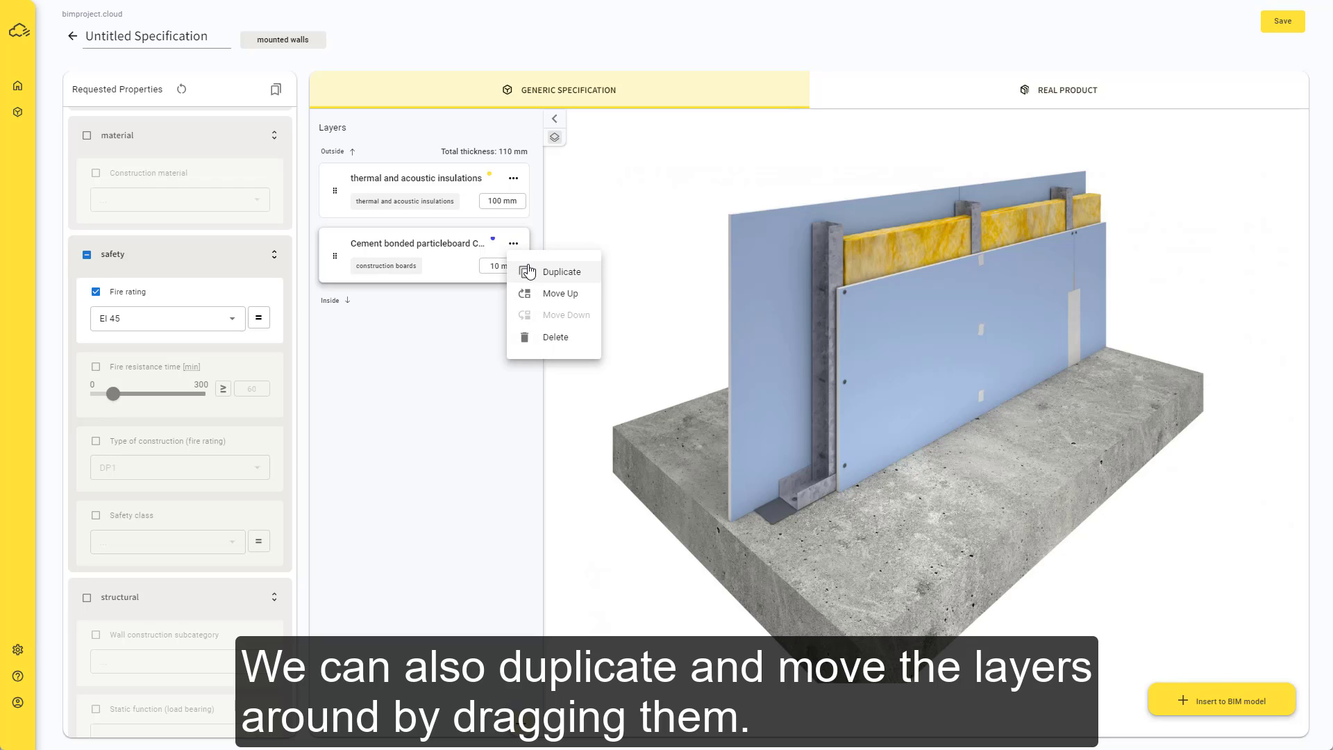
click(532, 277)
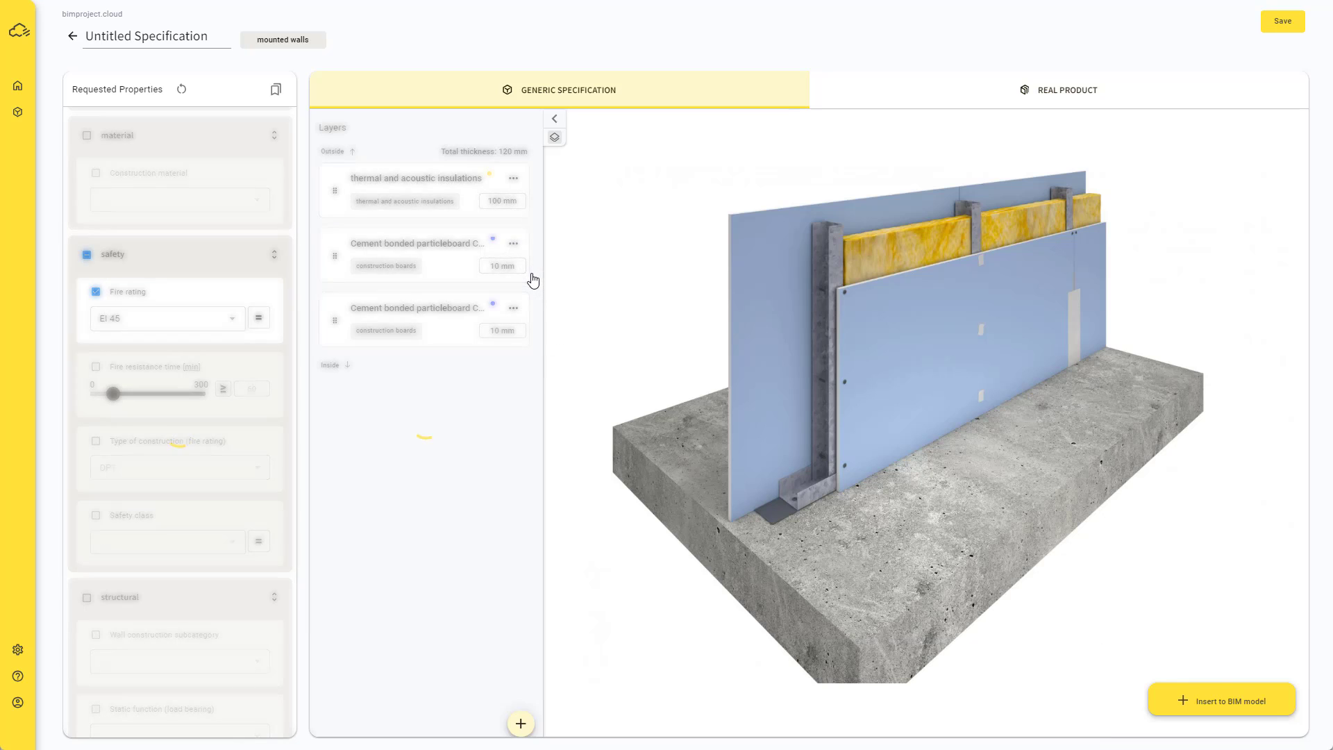
drag(337, 319, 332, 175)
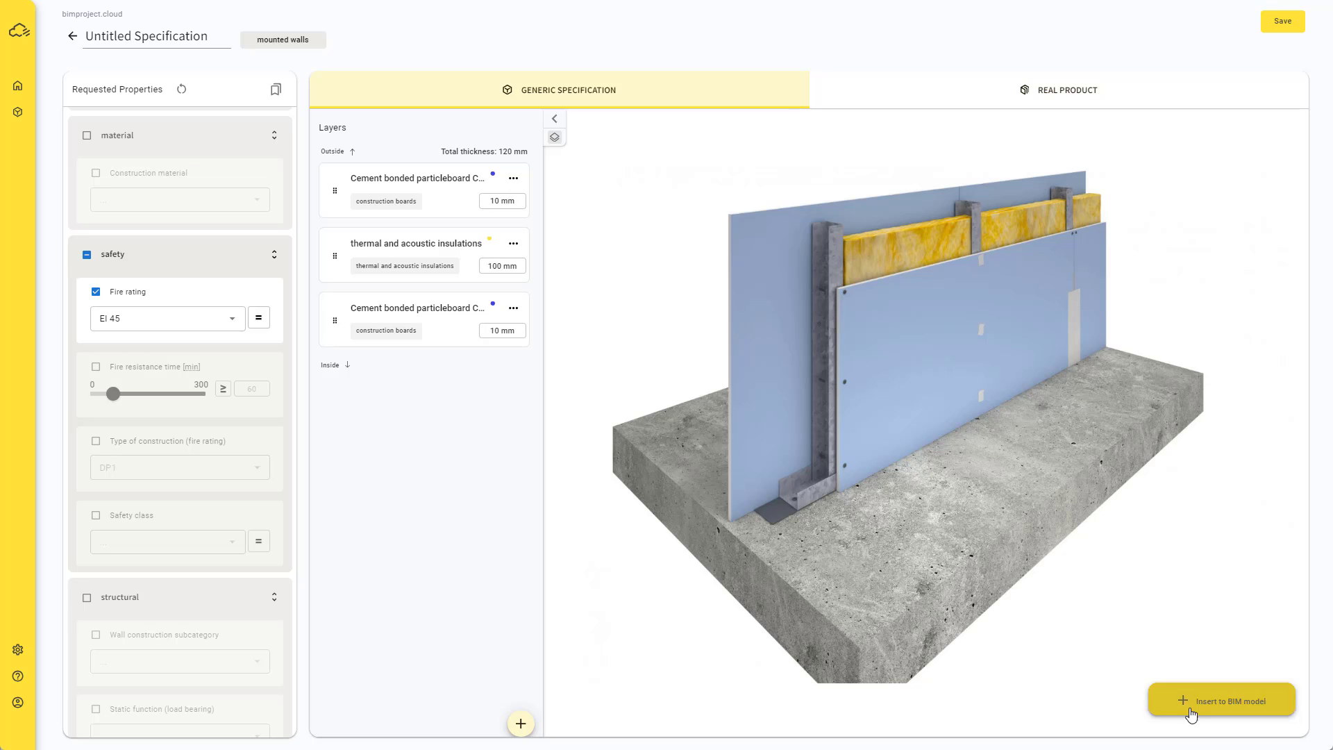
Step: Sign in with the Google account and insert the specification into the BIM model as a new wall type
click(1211, 703)
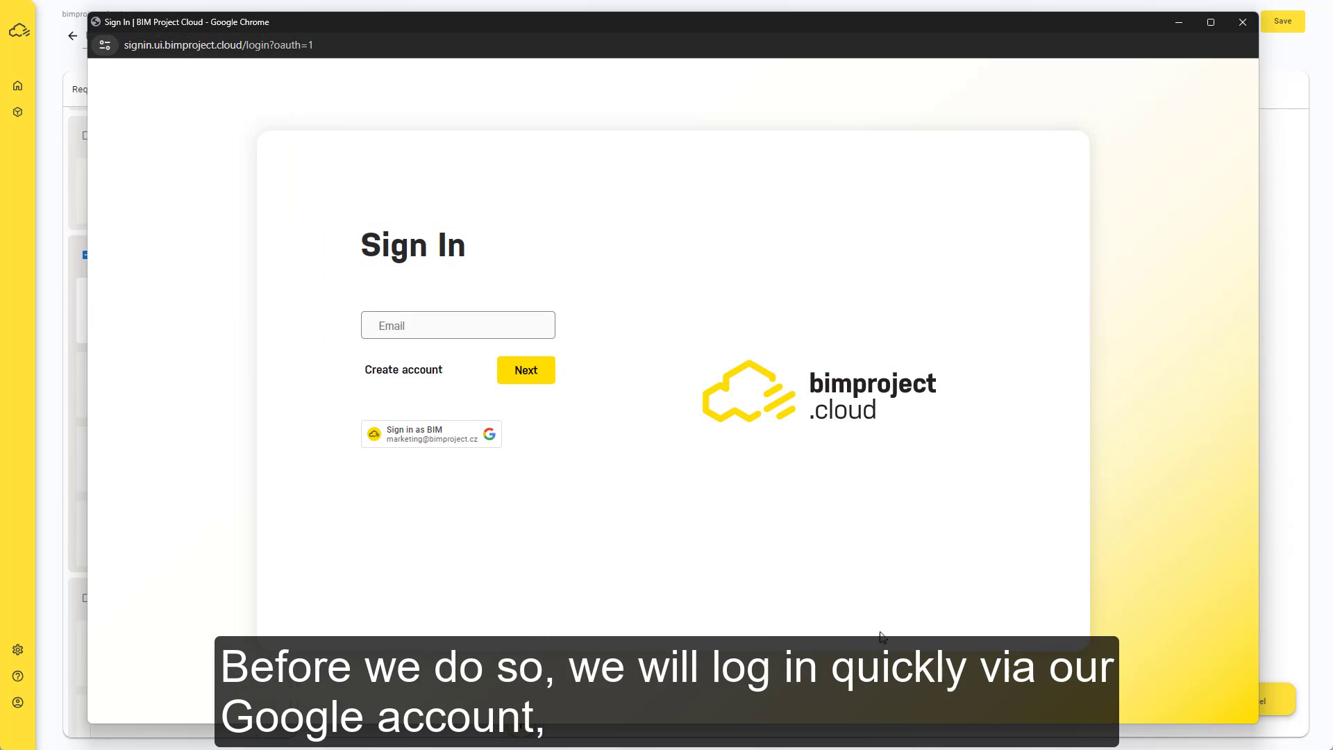
click(467, 446)
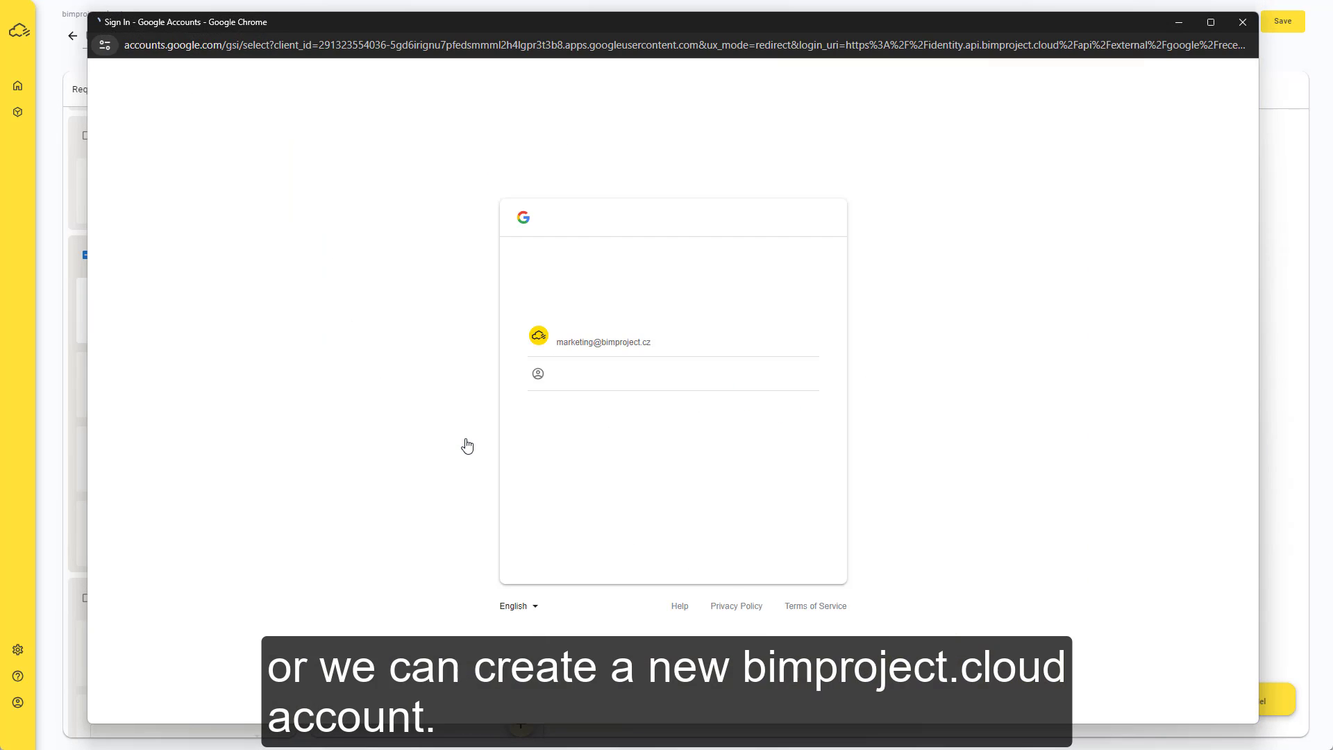
click(645, 343)
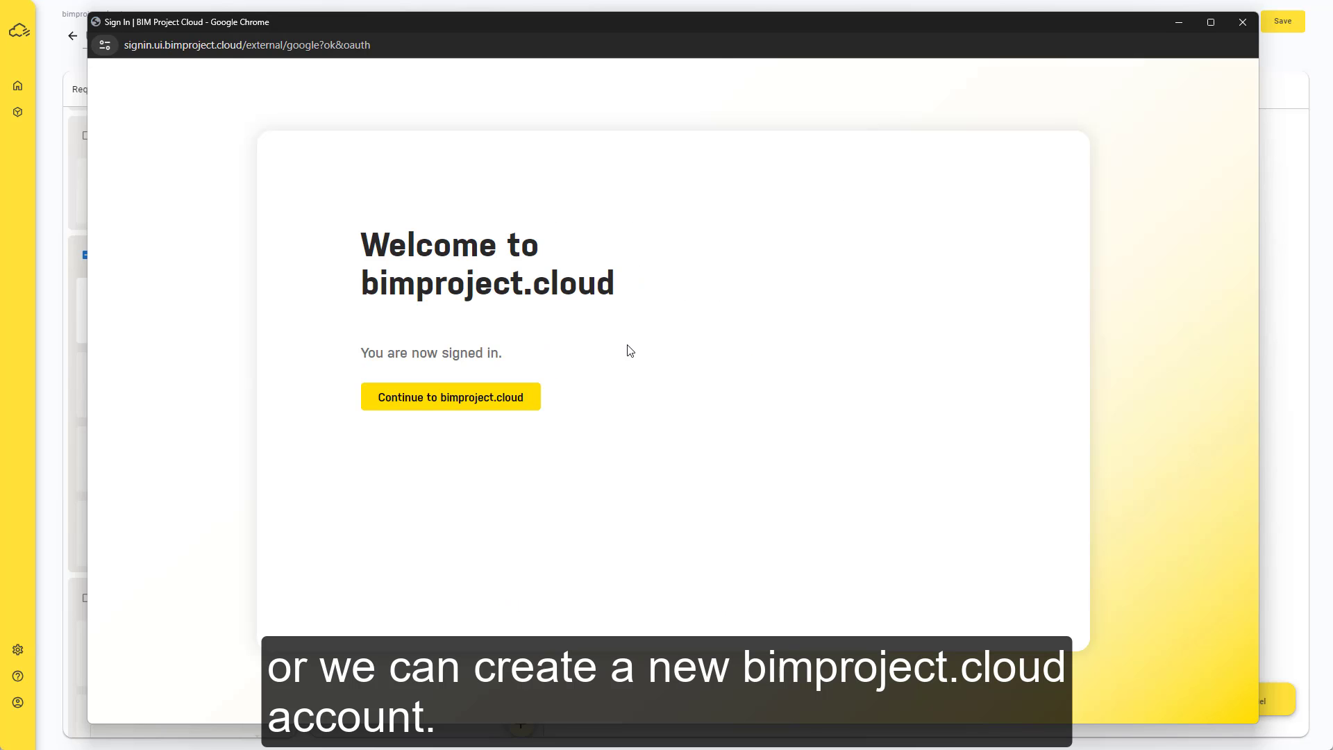
click(498, 409)
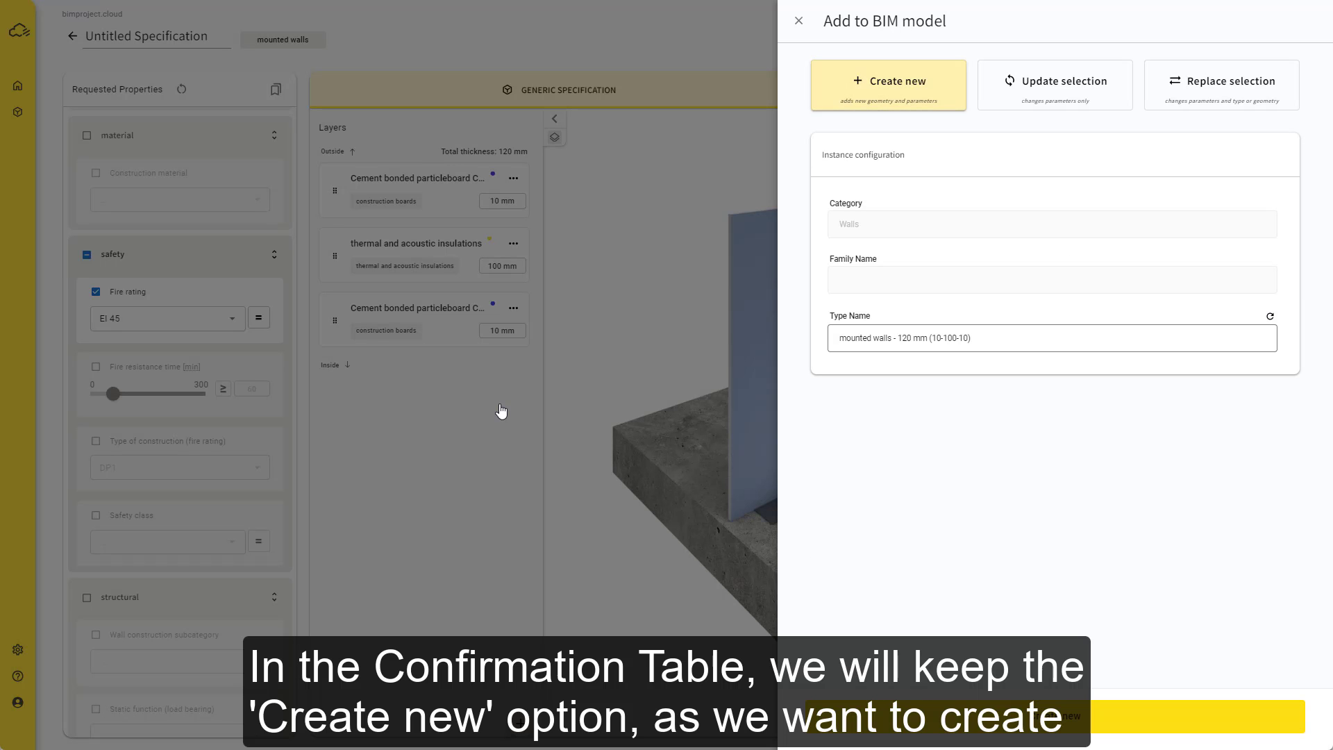
click(1131, 723)
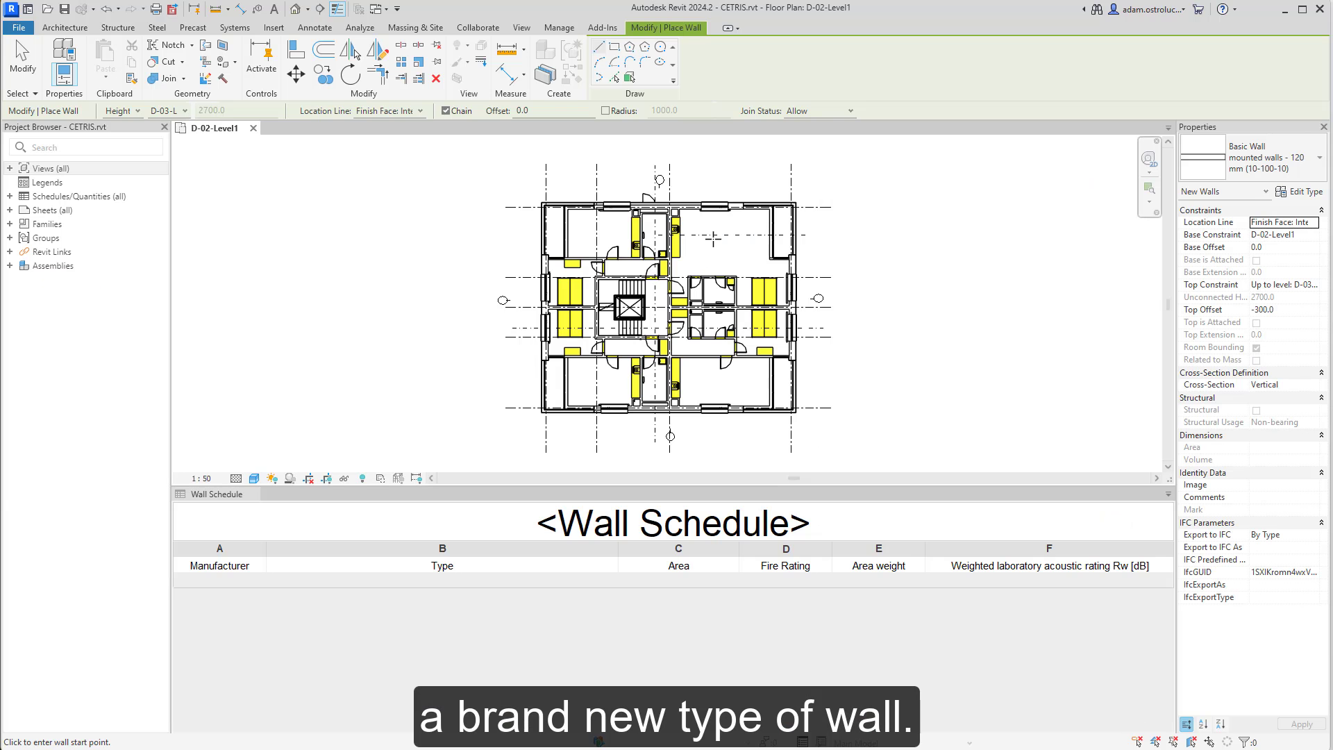
Step: Switch to Revit and draw a horizontal mounted wall from the wall beside the kitchen units to the wall end near the building's outer side
scroll(713, 239, up, 8)
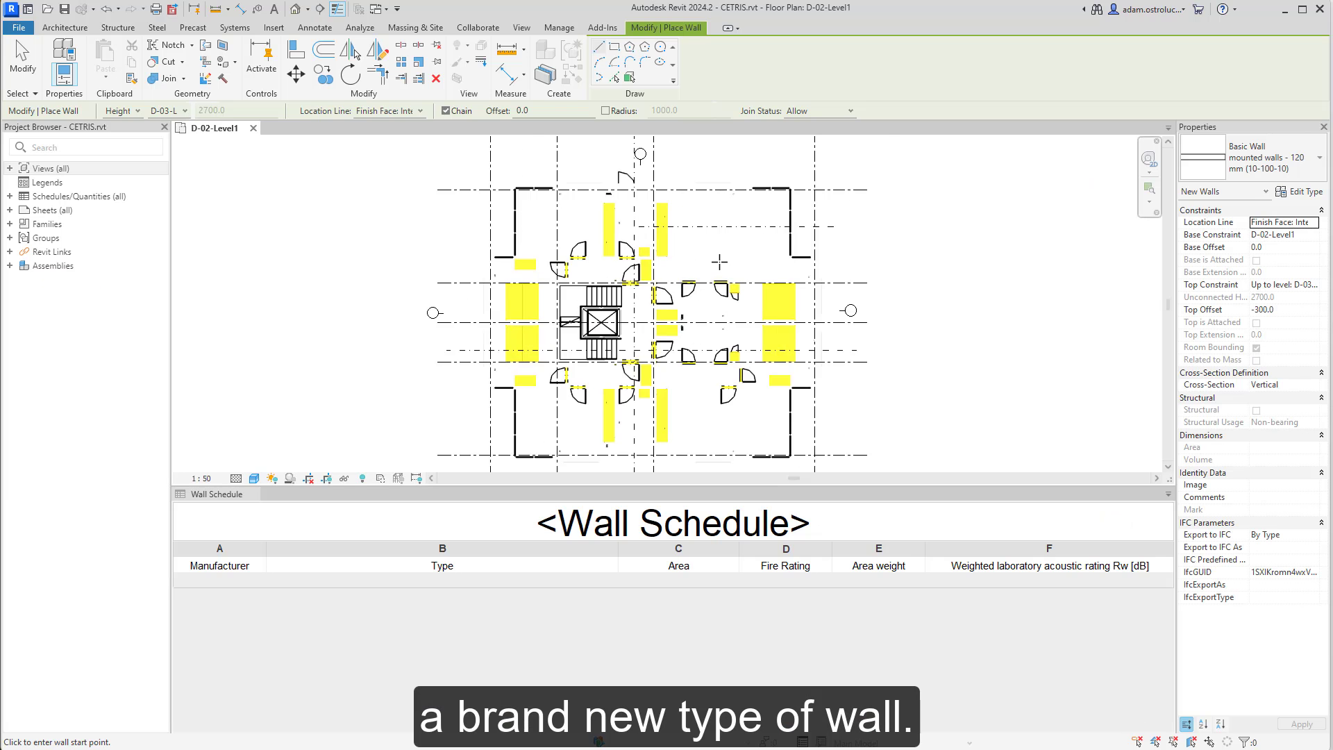
scroll(534, 307, up, 2)
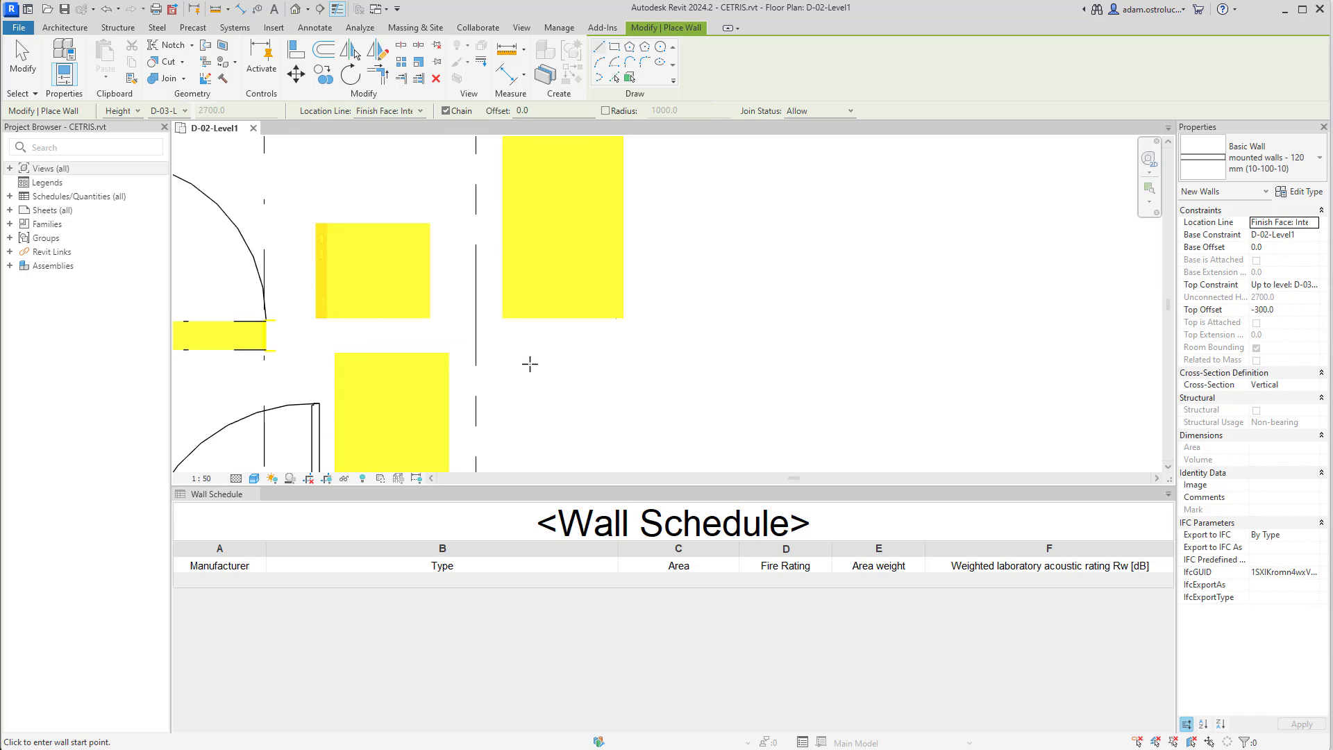
click(500, 346)
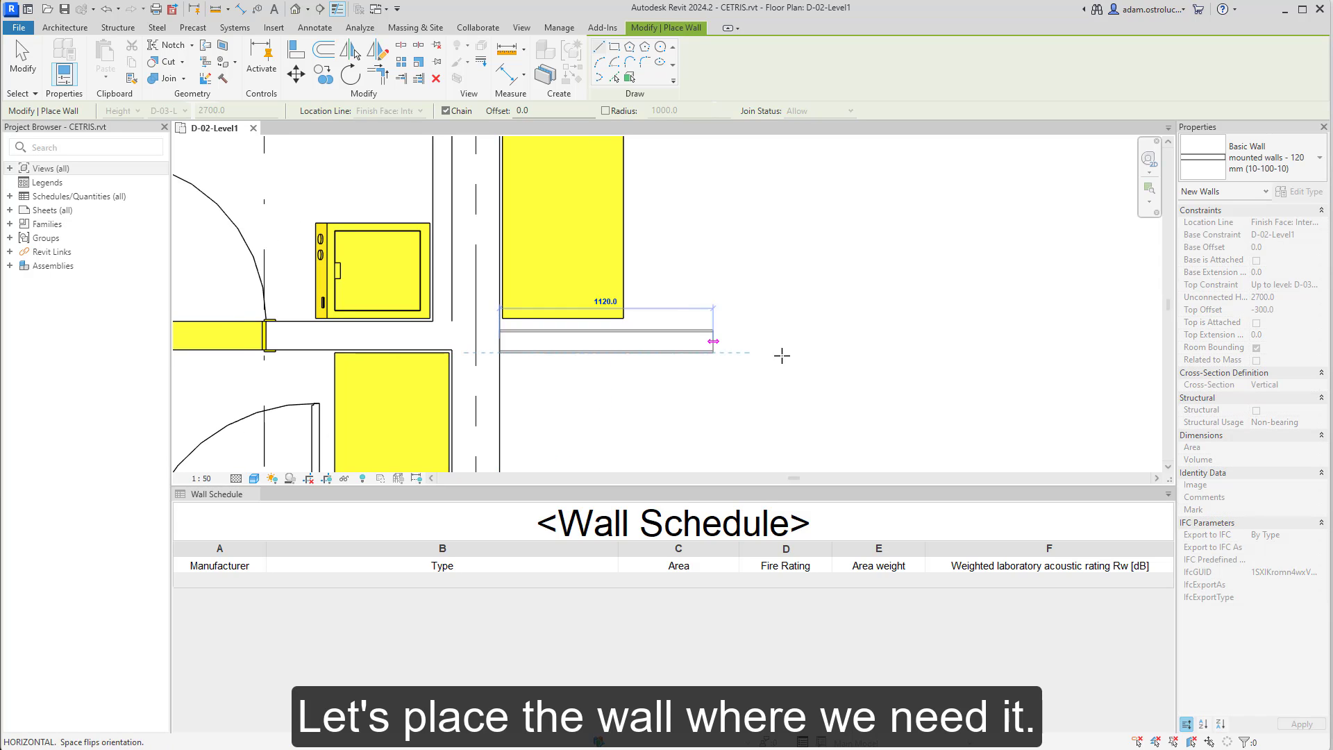
scroll(819, 356, down, 4)
scroll(1042, 361, up, 2)
middle_drag(1021, 369, 718, 365)
click(761, 344)
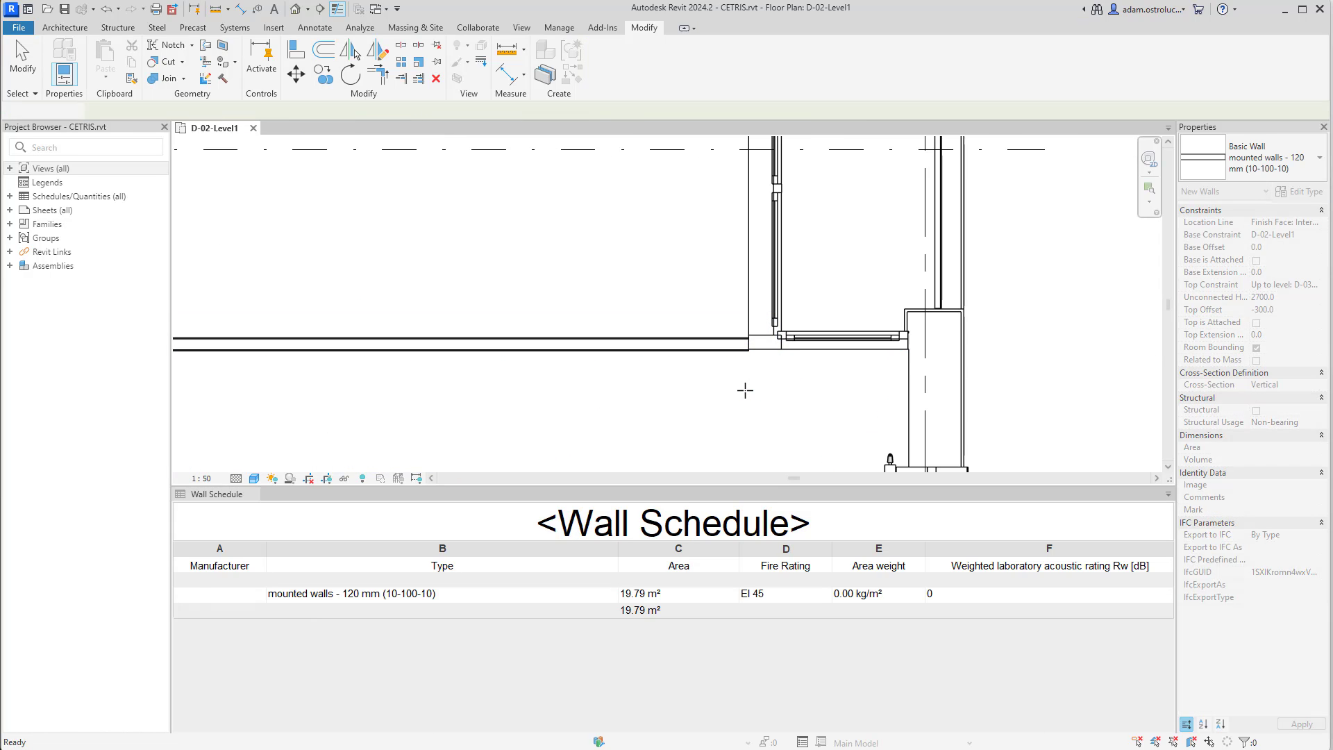
key(a)
key(l)
scroll(677, 356, down, 2)
middle_drag(698, 343, 770, 304)
key(Escape)
key(Escape)
Step: Create a similar wall about 1365 mm long, running vertically from the corner of the small rooms up to the horizontal mounted wall
click(595, 309)
key(c)
key(s)
click(630, 386)
click(631, 307)
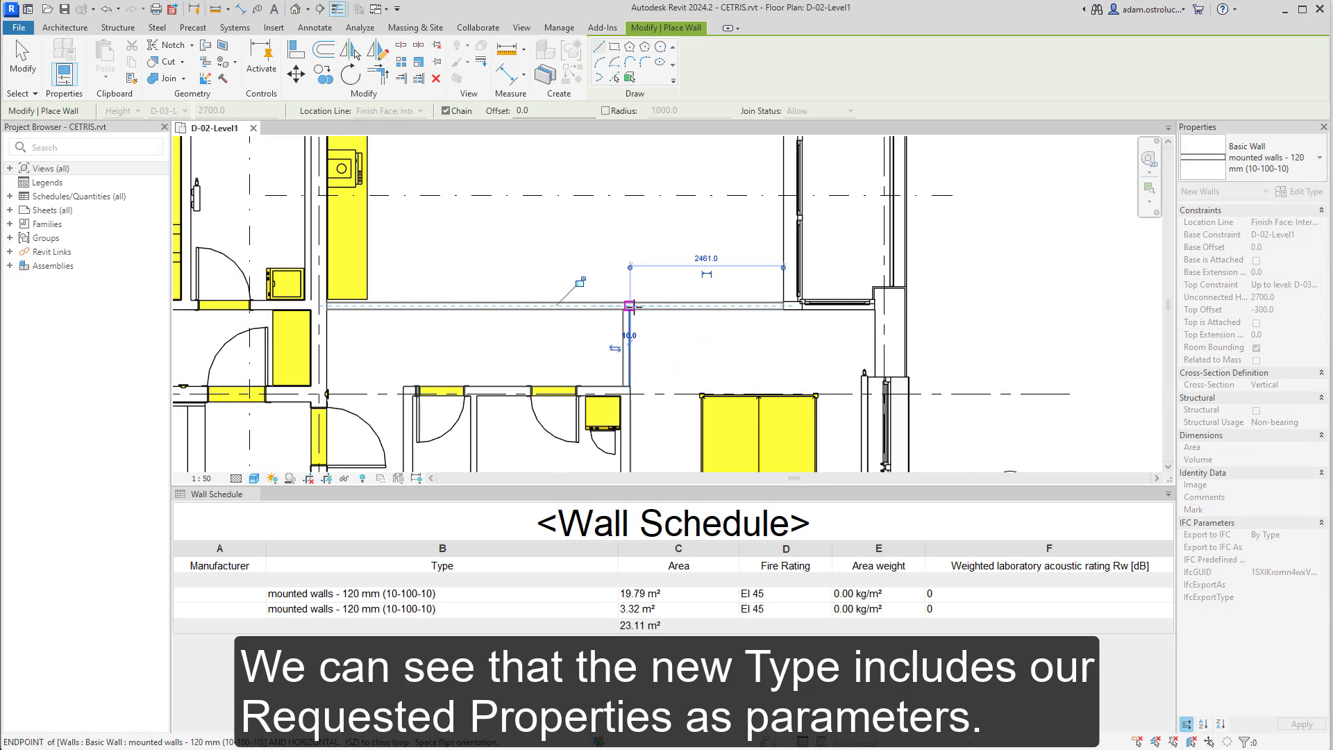
key(Escape)
key(Escape)
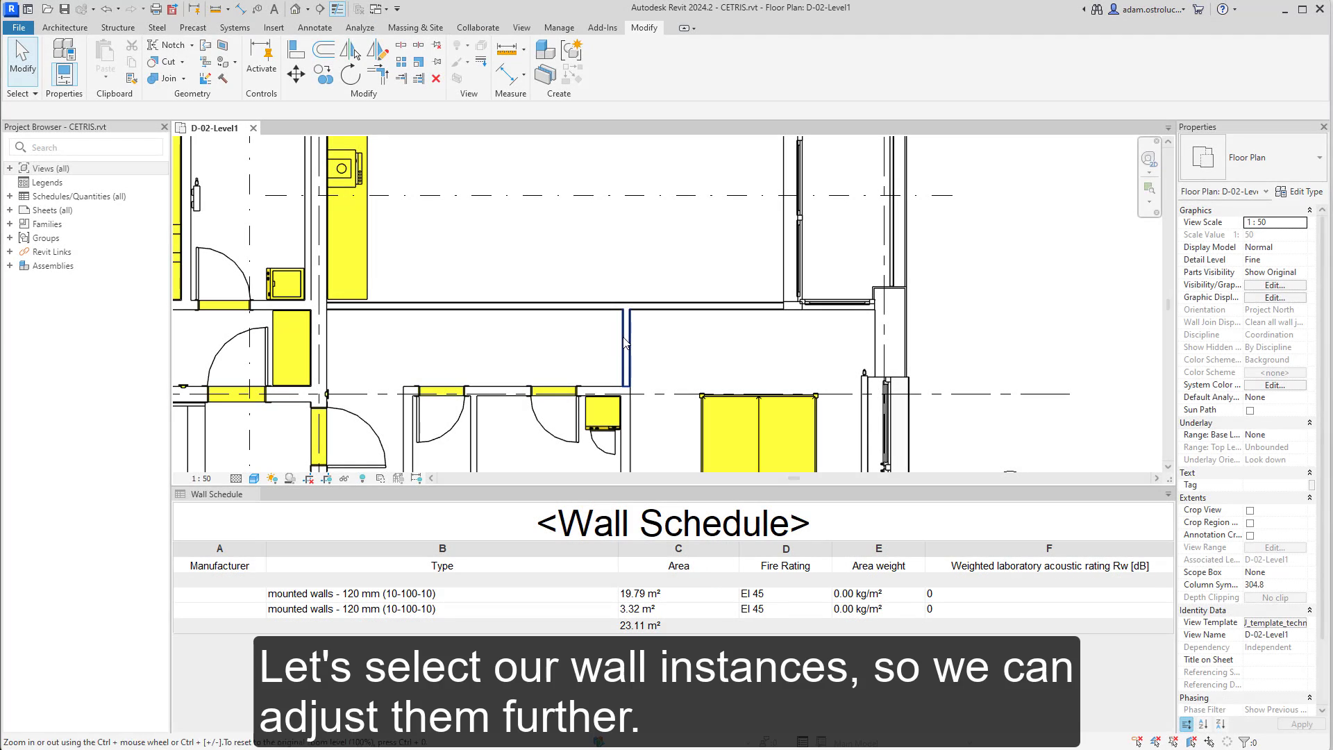
Step: Select both mounted walls and update them from bimproject.cloud with a required weighted laboratory acoustic rating of at least 50 dB
click(626, 344)
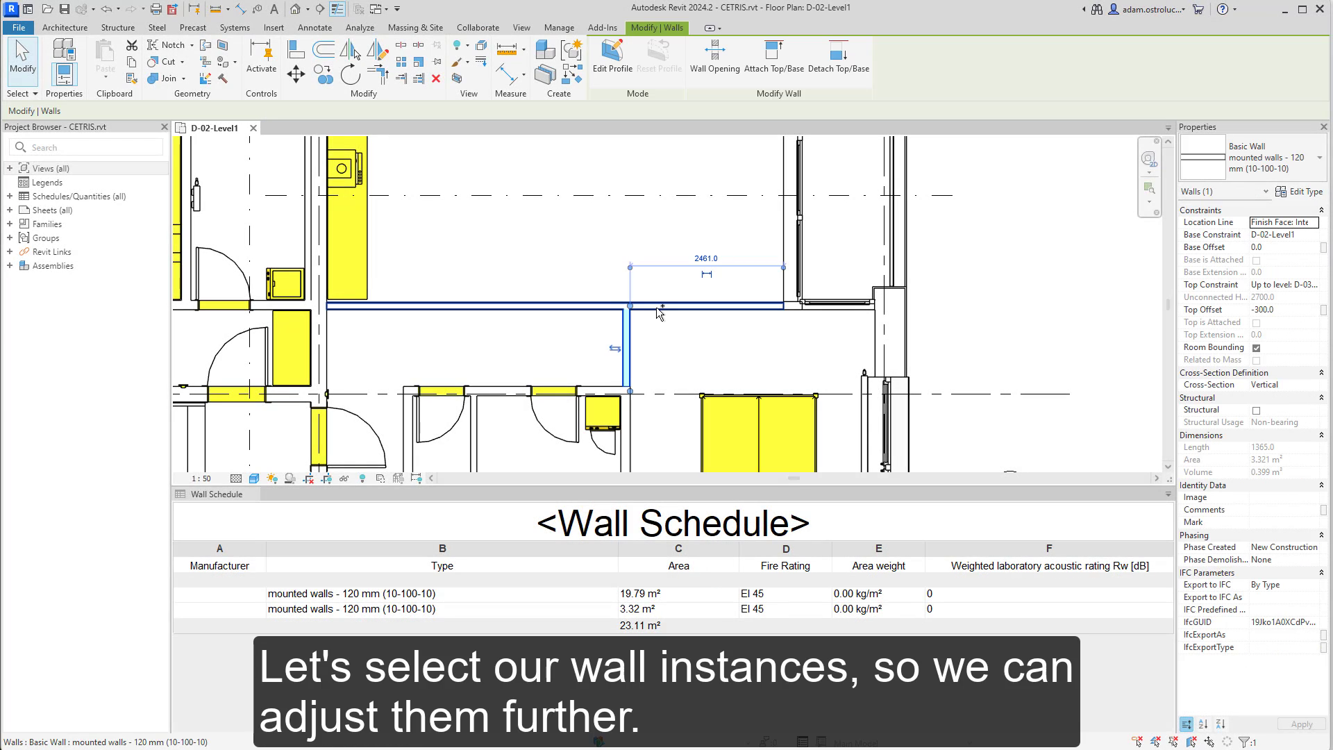
ctrl+click(659, 309)
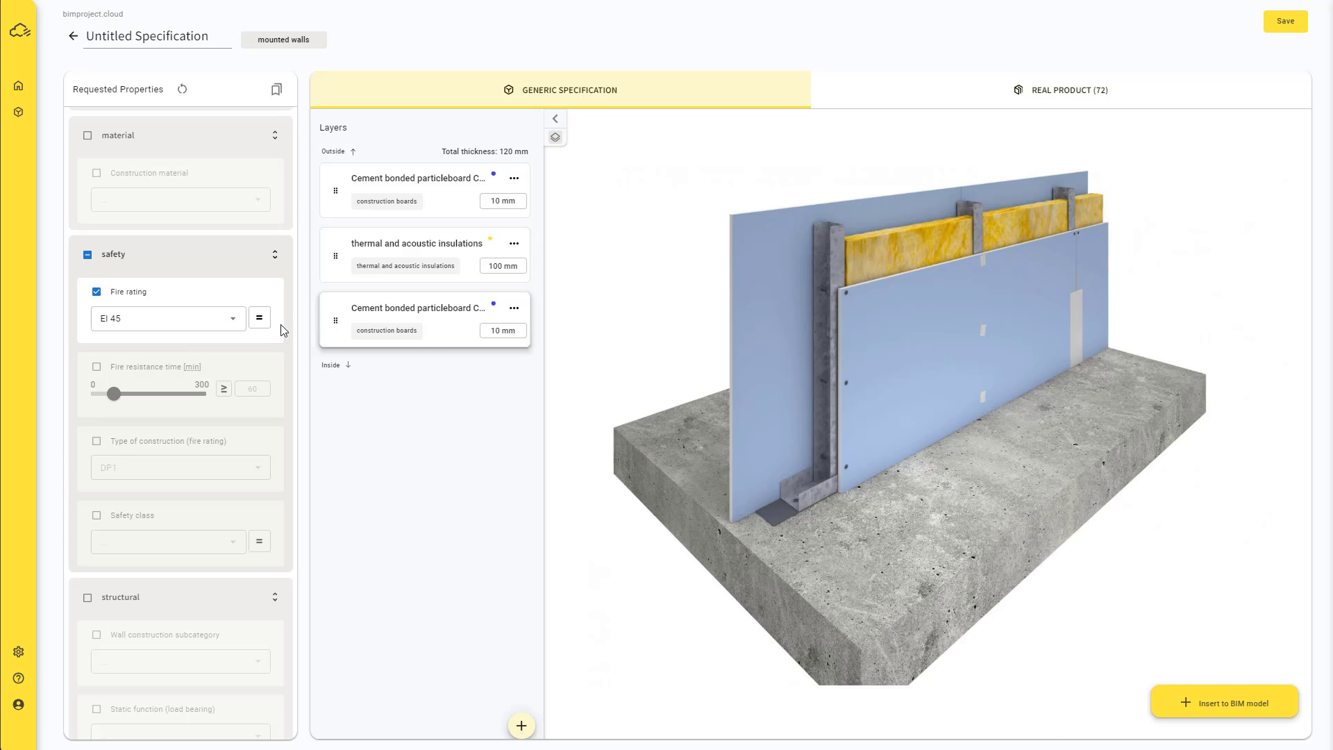
scroll(274, 336, down, 10)
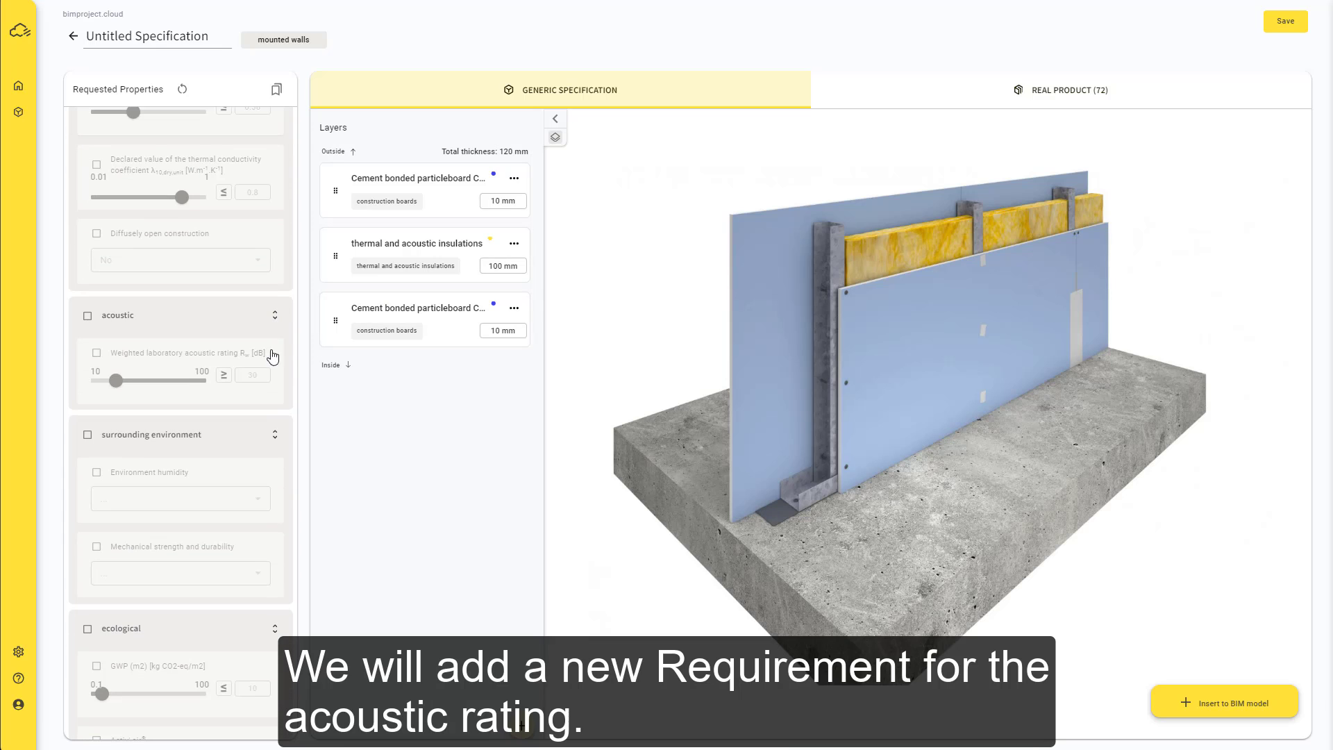
click(98, 355)
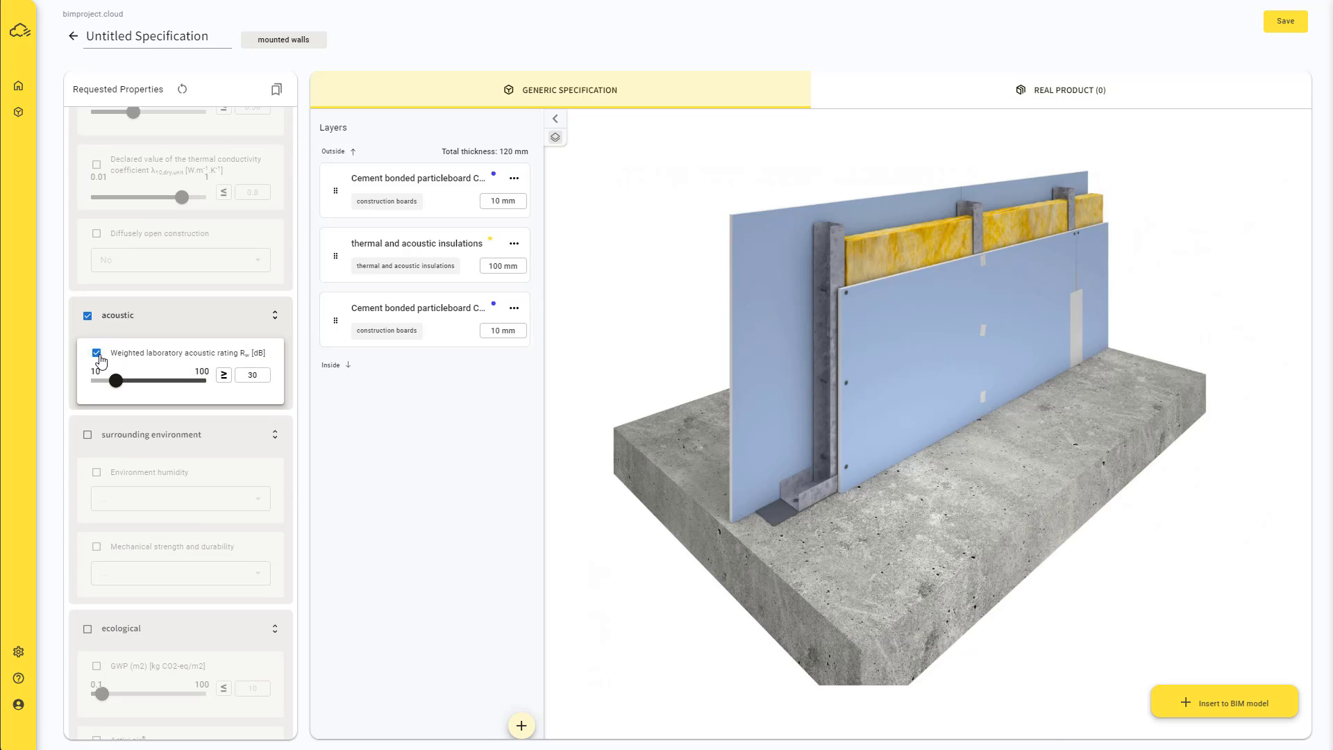
click(258, 375)
text(50)
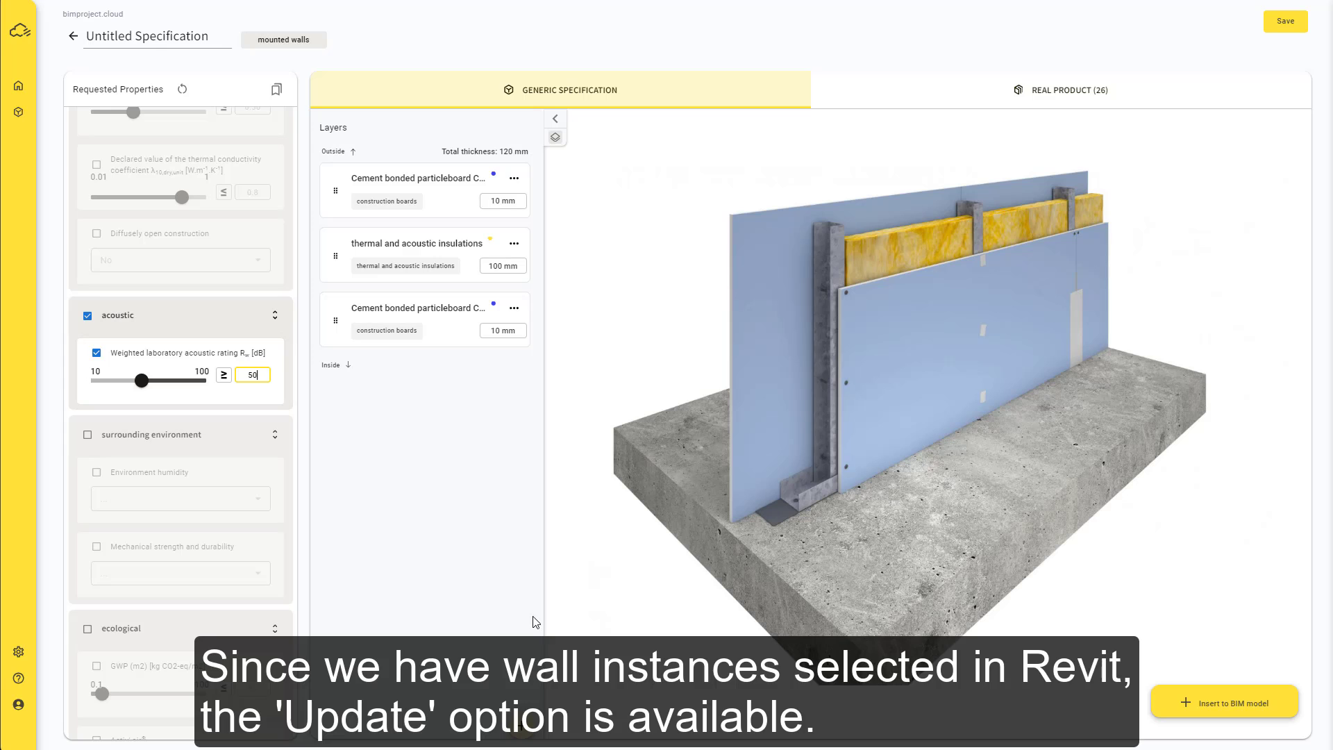
click(1229, 702)
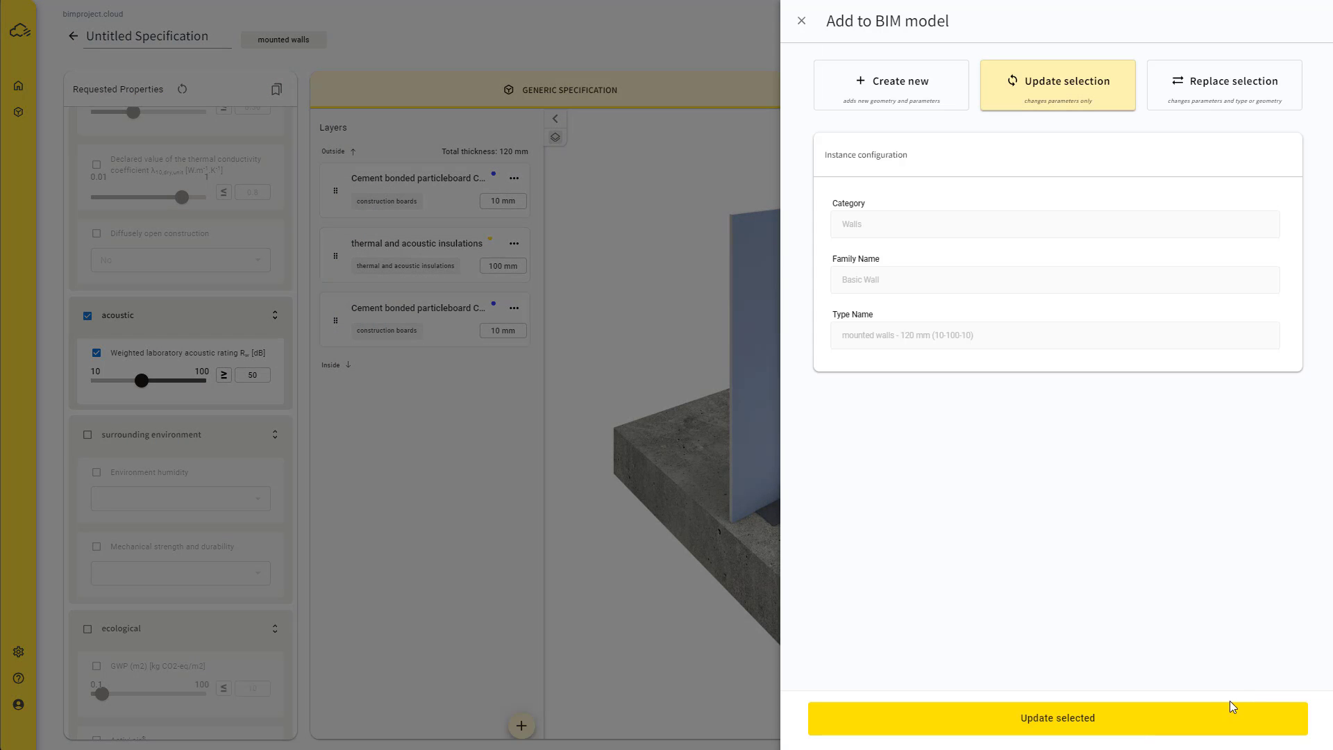
click(1217, 716)
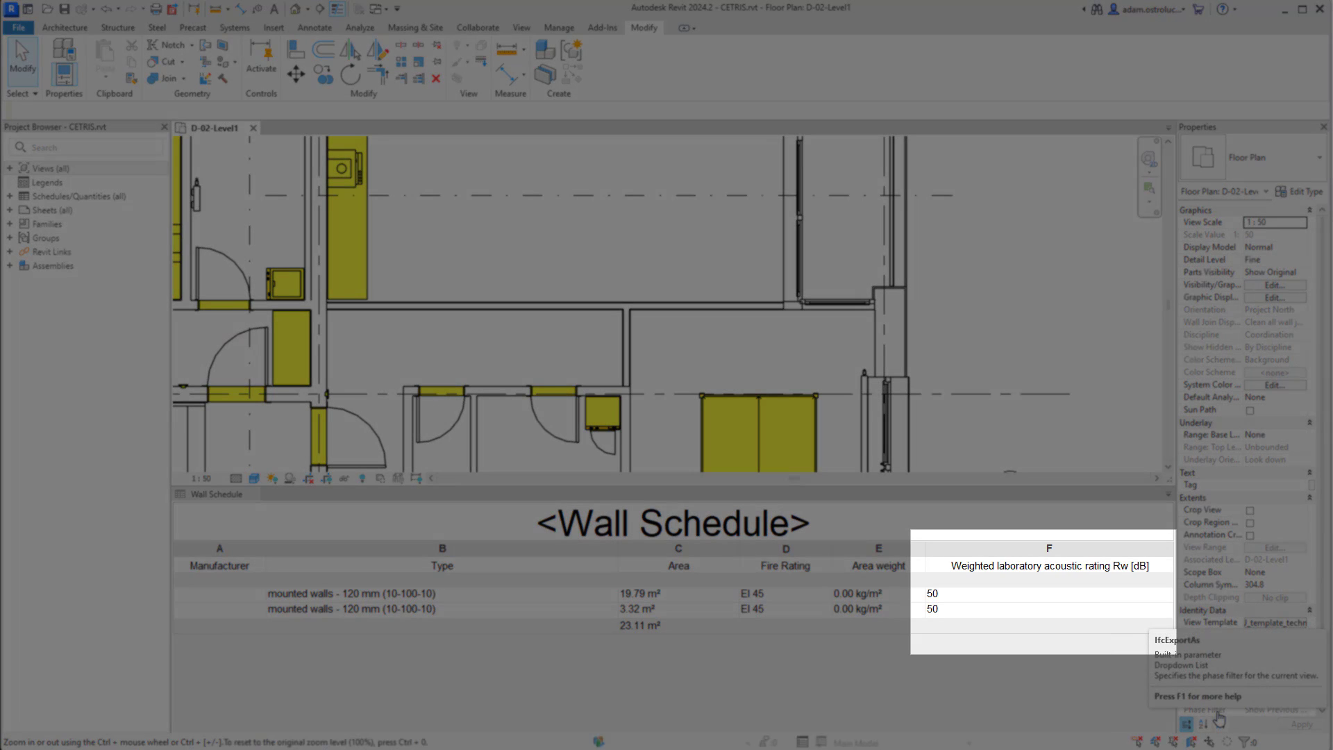
Step: Select both mounted walls and filter the real products in bimproject.cloud to the Cetris brand
click(627, 347)
ctrl+click(660, 306)
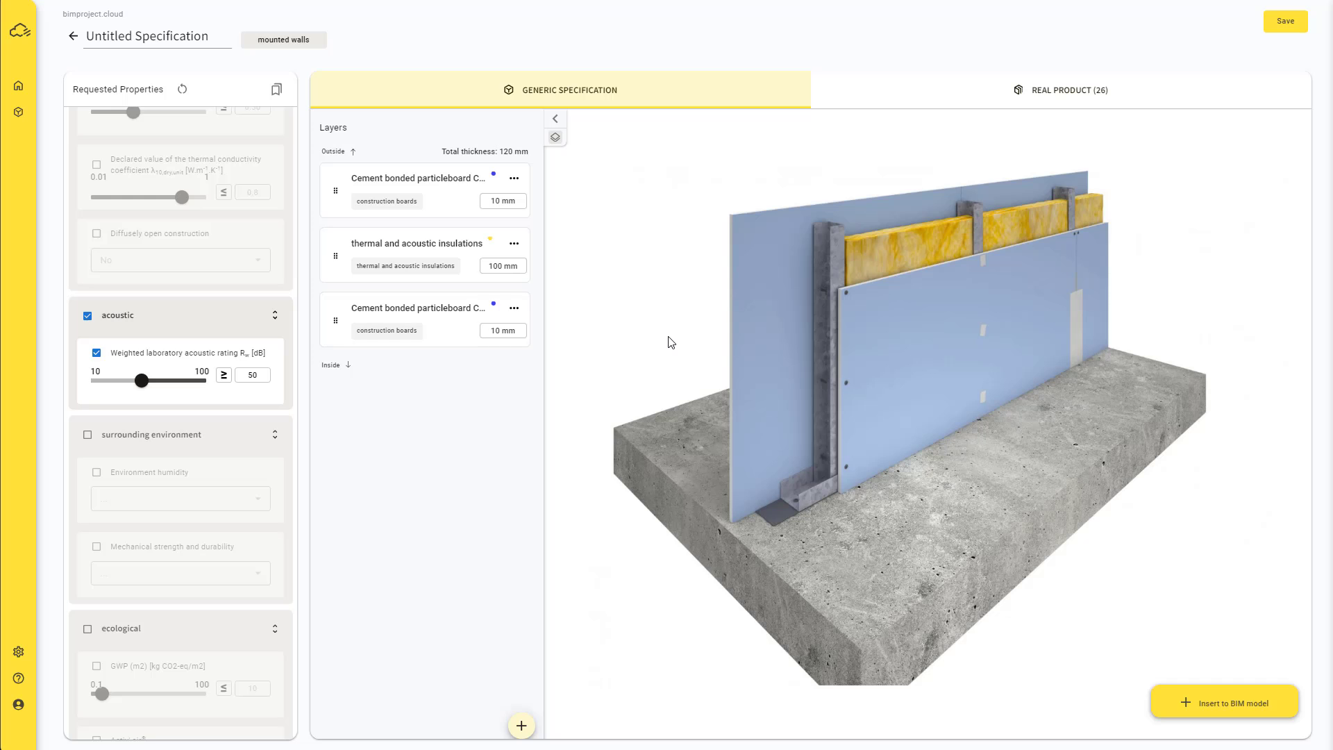
click(1013, 93)
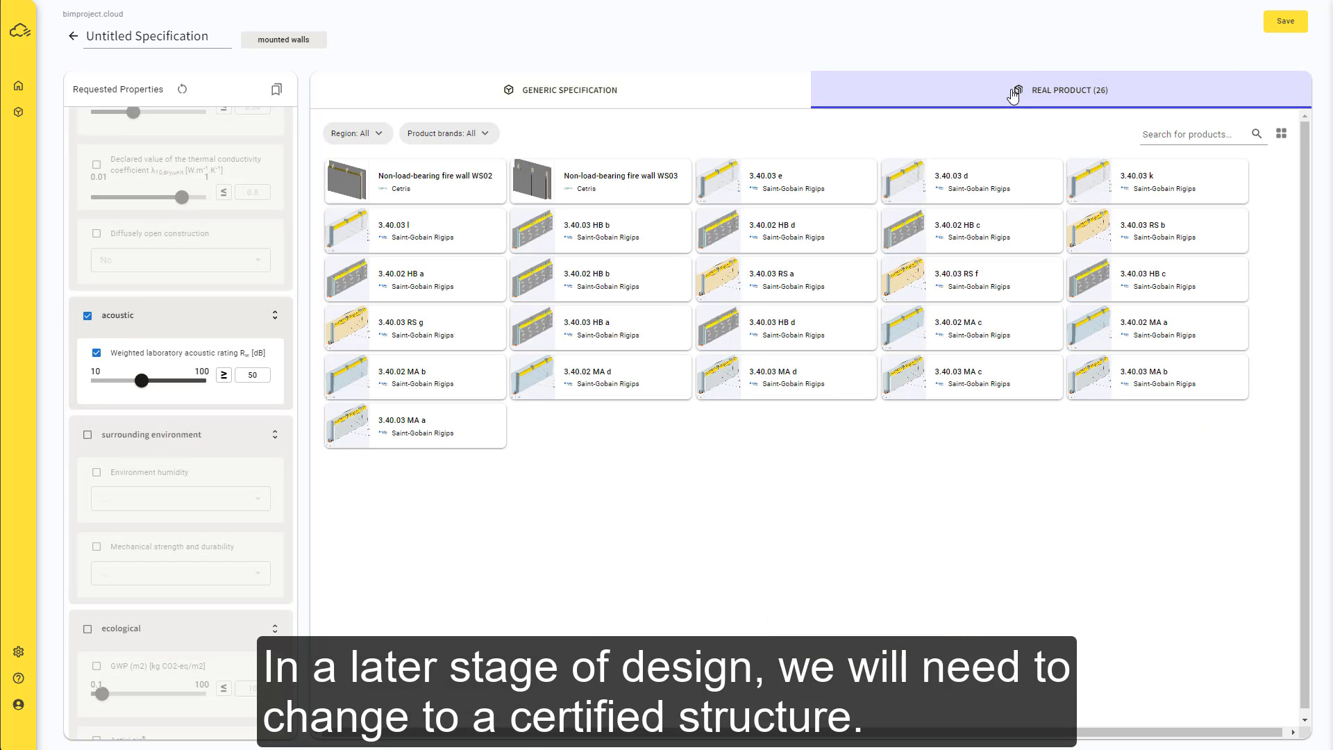
click(490, 135)
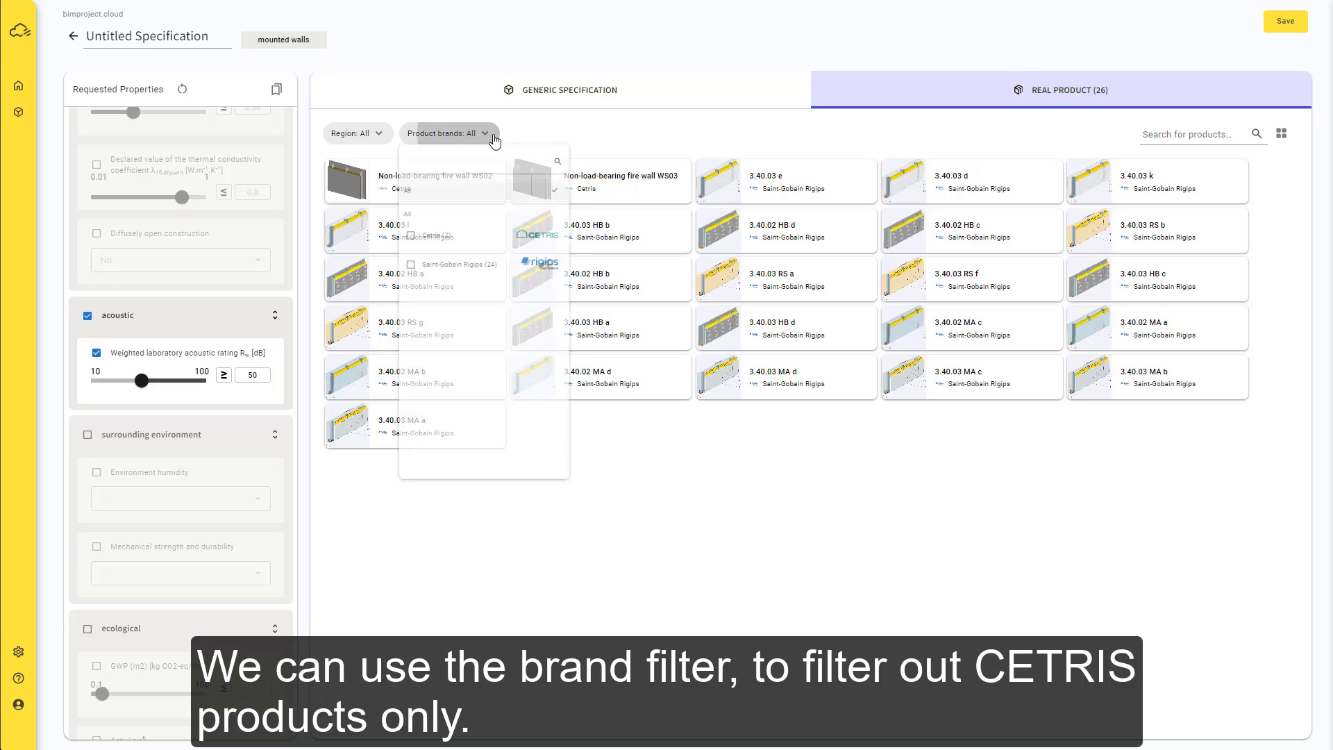
click(536, 242)
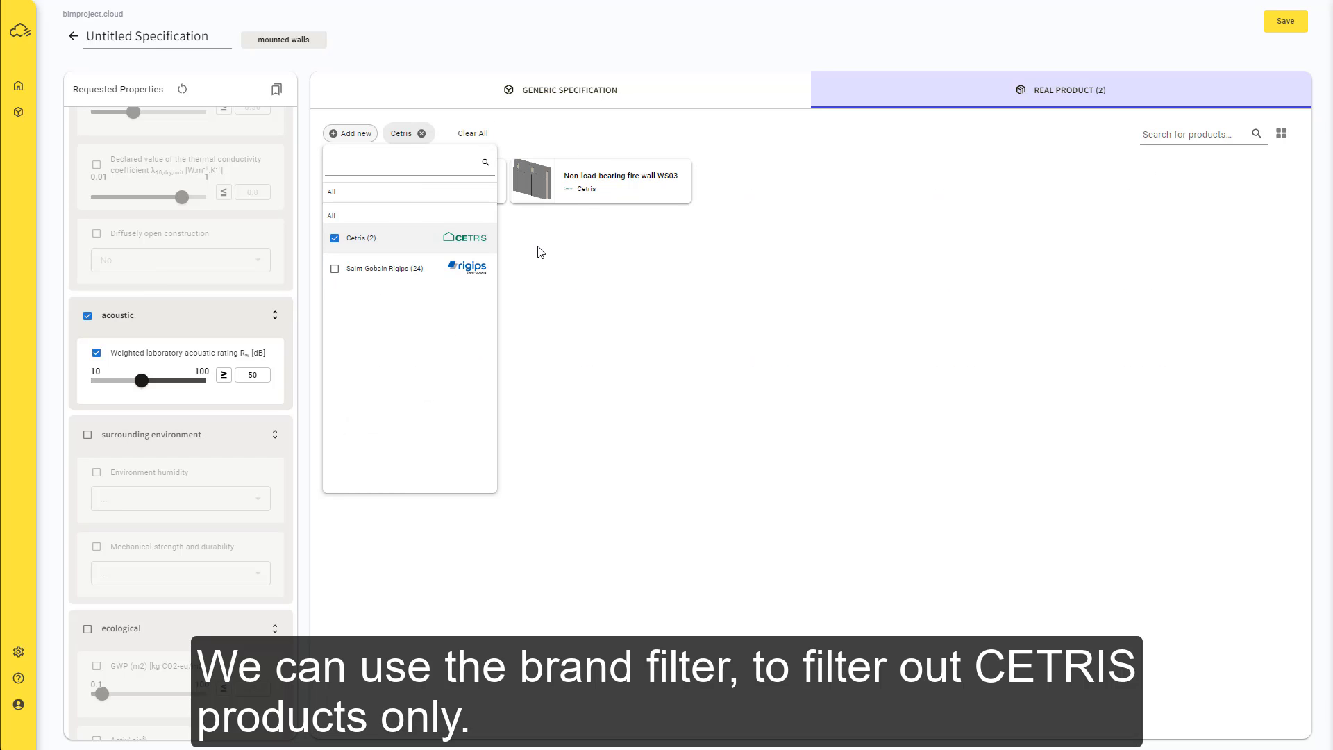
click(541, 252)
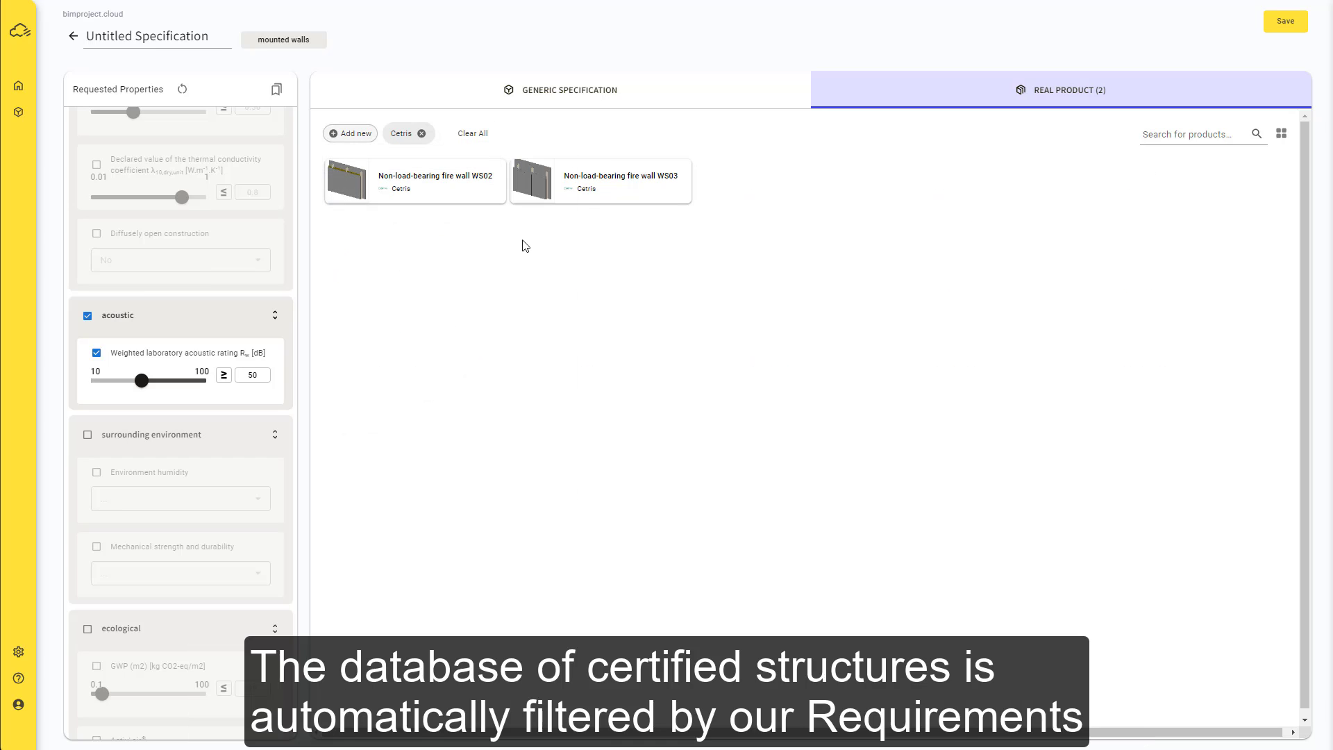
Step: Add an area weight requirement of at most 40 kg/m² to the wall specification
scroll(278, 243, up, 3)
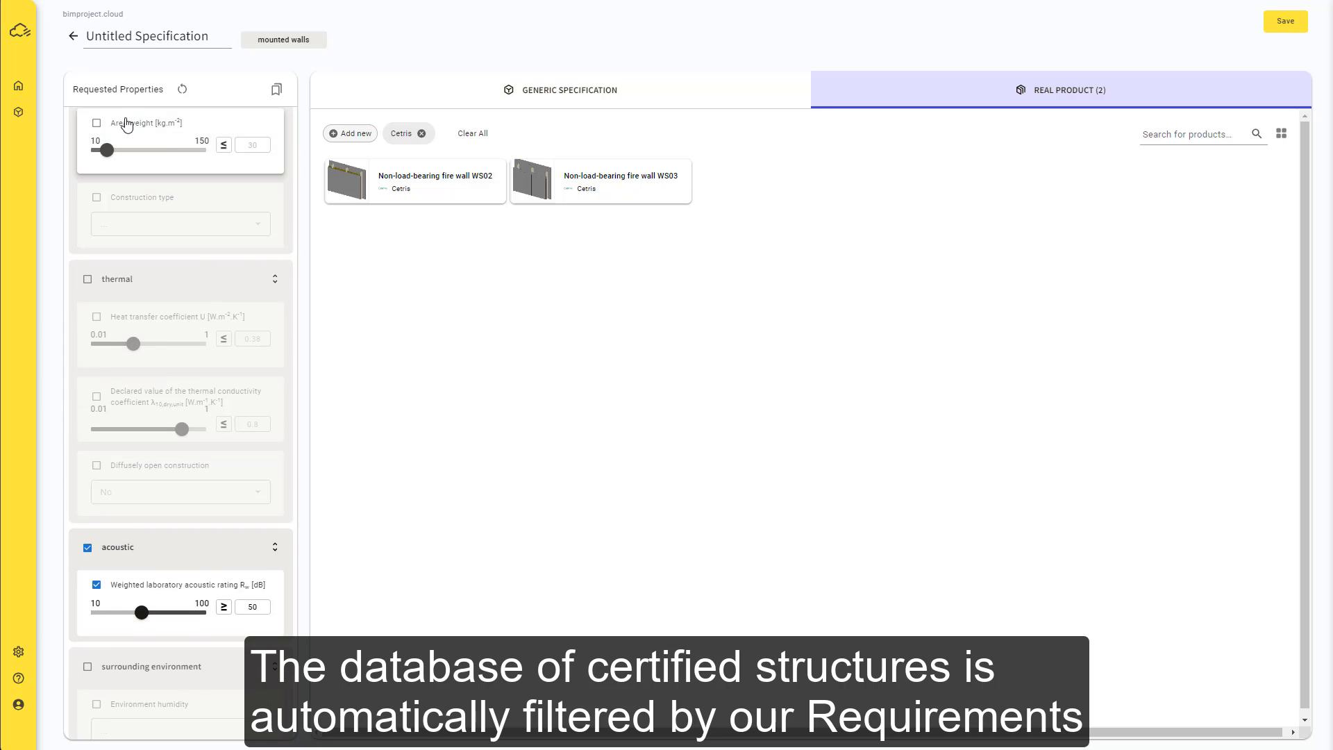
click(97, 123)
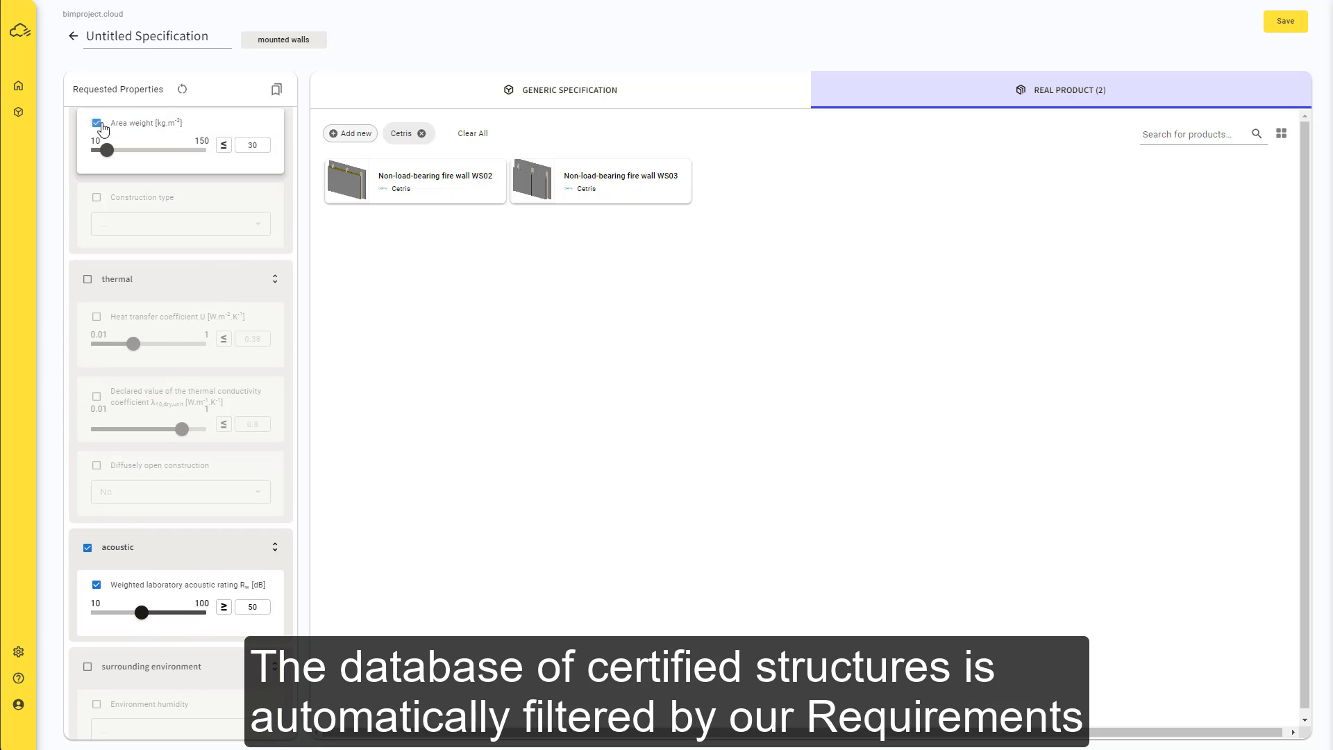
click(255, 146)
text(40)
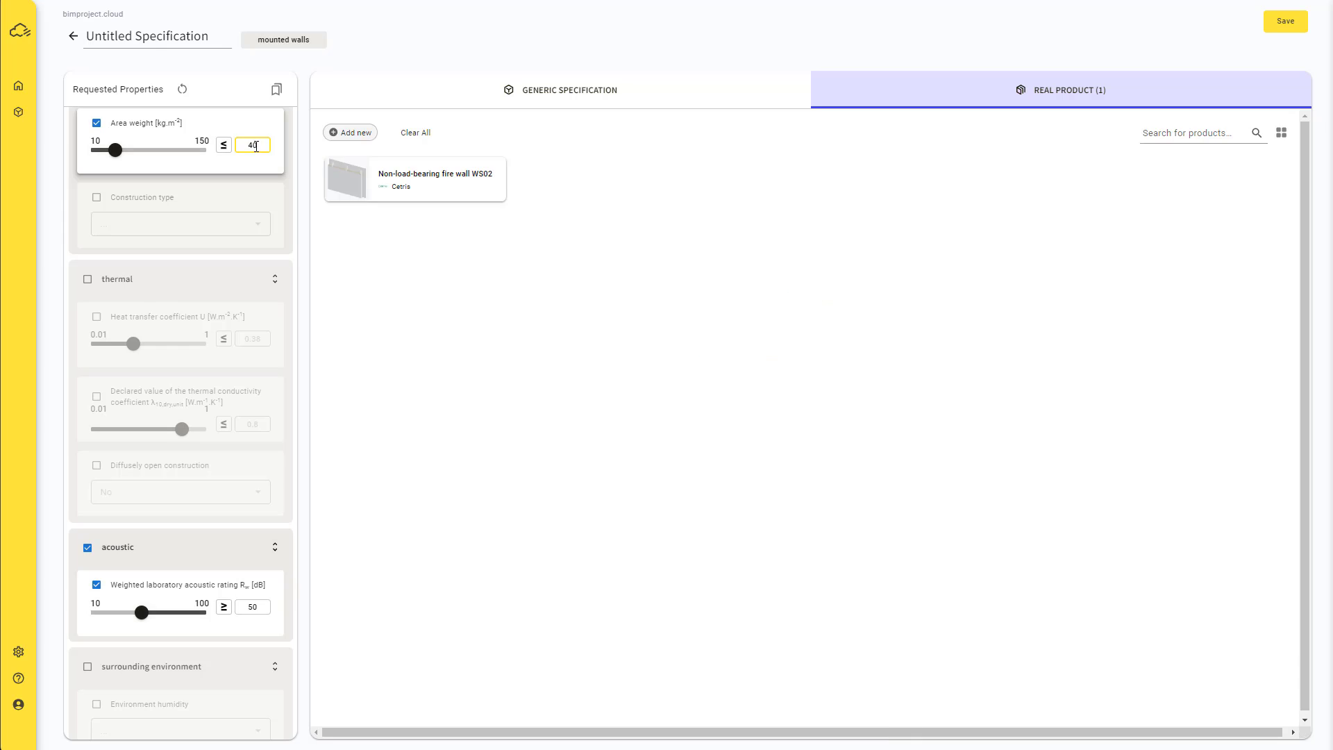
Step: Assign the Cetris Non-load-bearing fire wall WS02 to the specification and show its layers
click(465, 199)
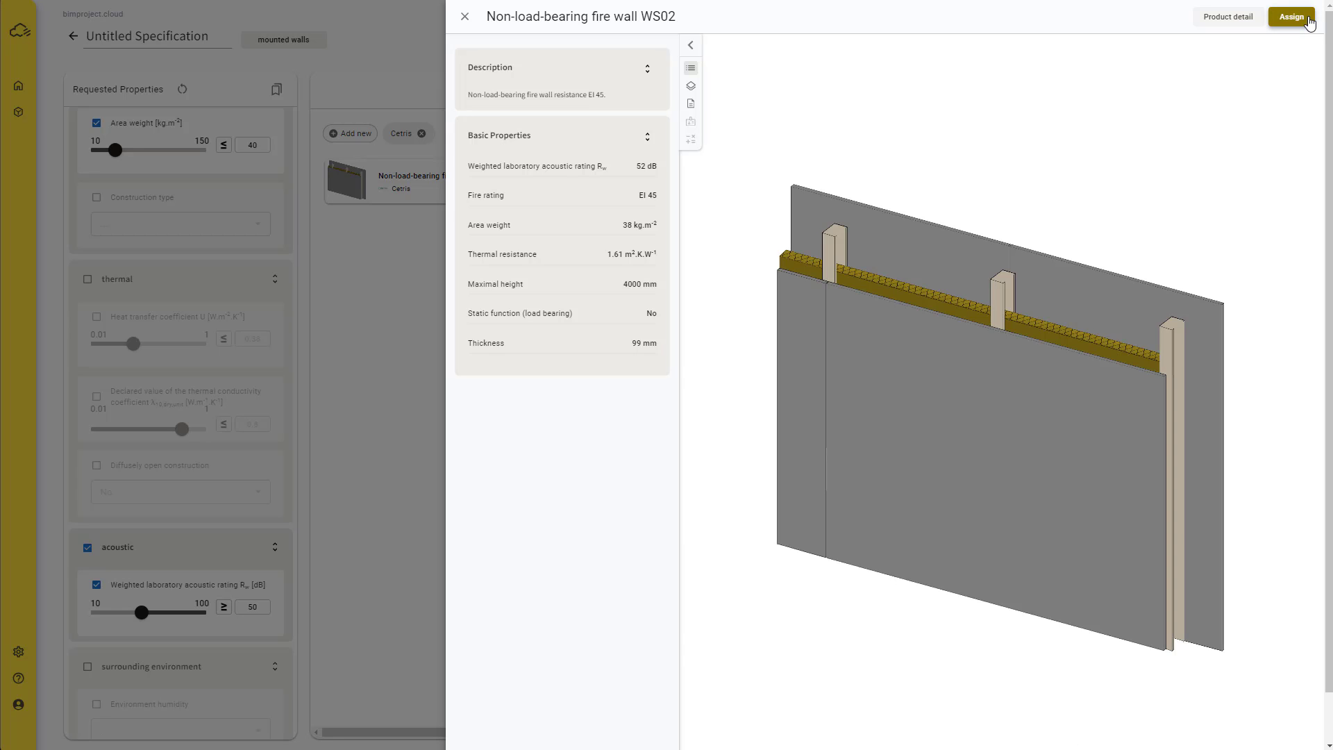
click(1309, 22)
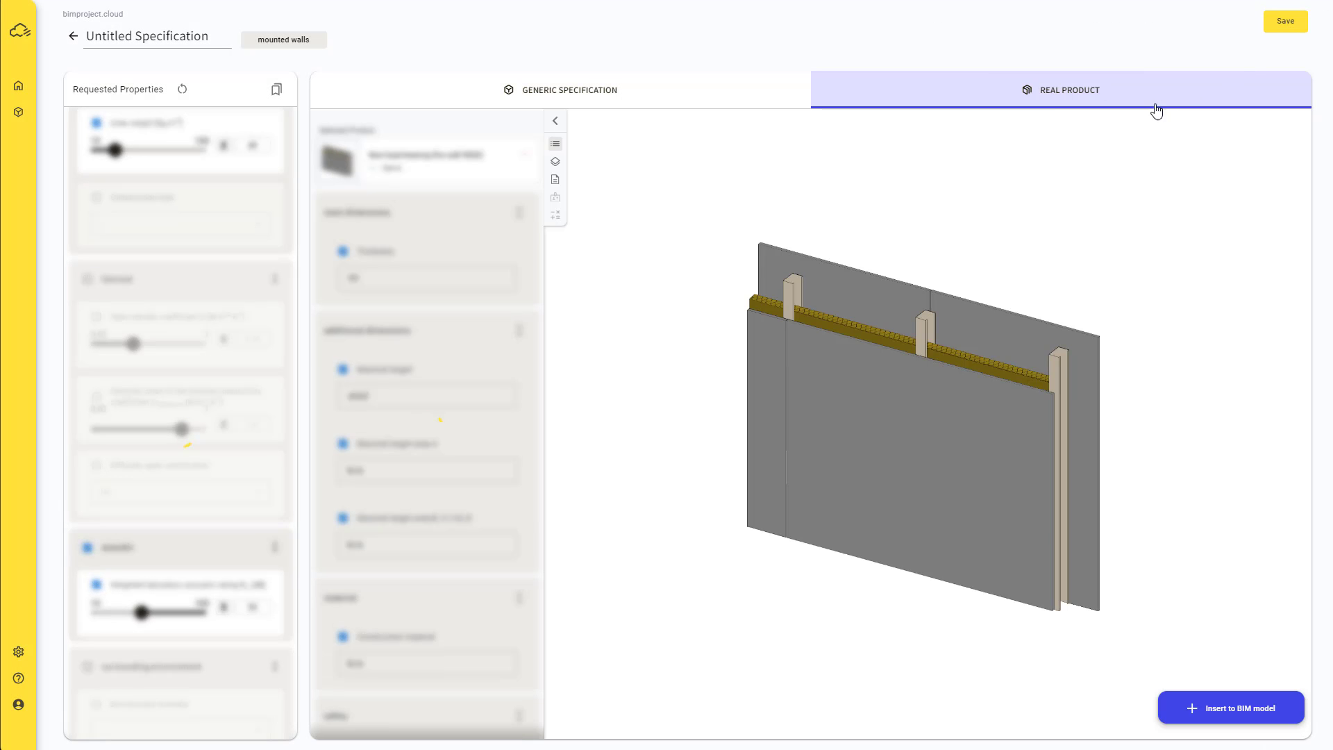
click(557, 164)
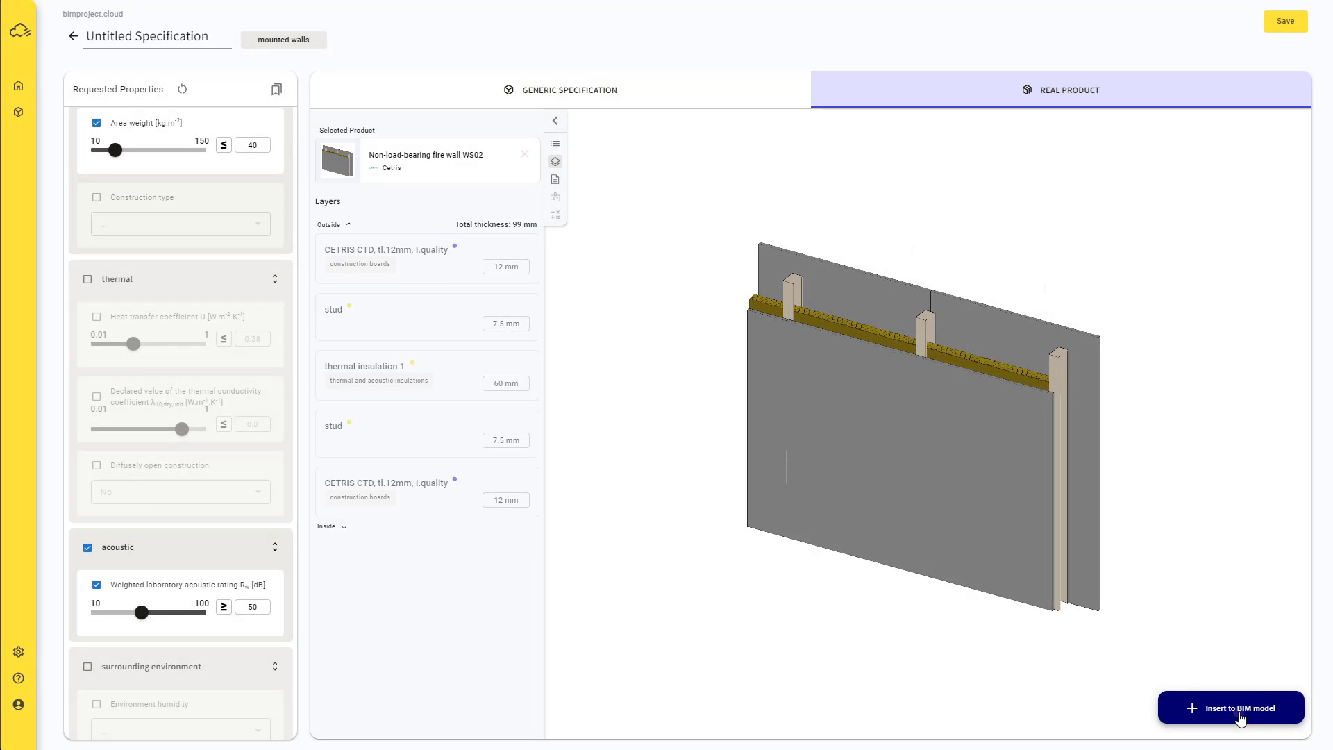
Step: Replace the selected walls in the BIM model with the type Cetris - Non-load-bearing fire wall WS02 - 99 mm (12-7.5-60-7.5-12)
click(1241, 710)
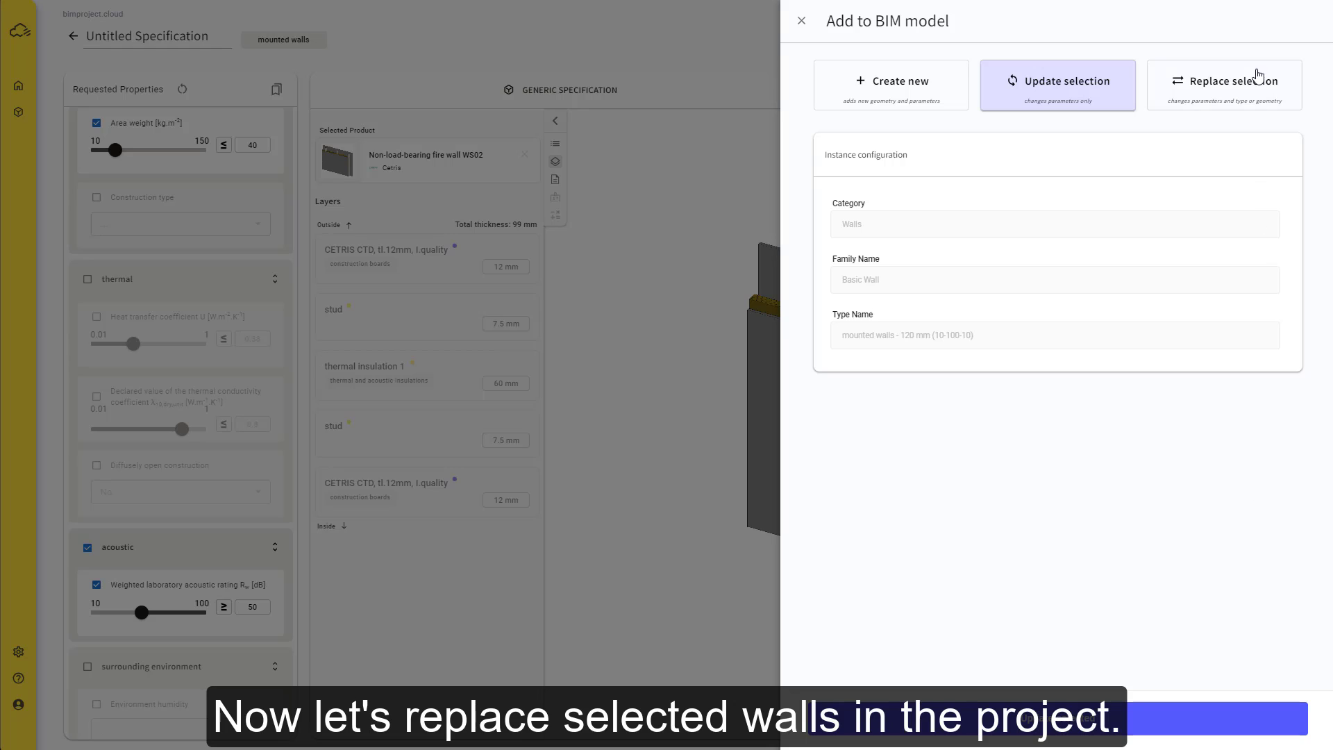
click(1248, 90)
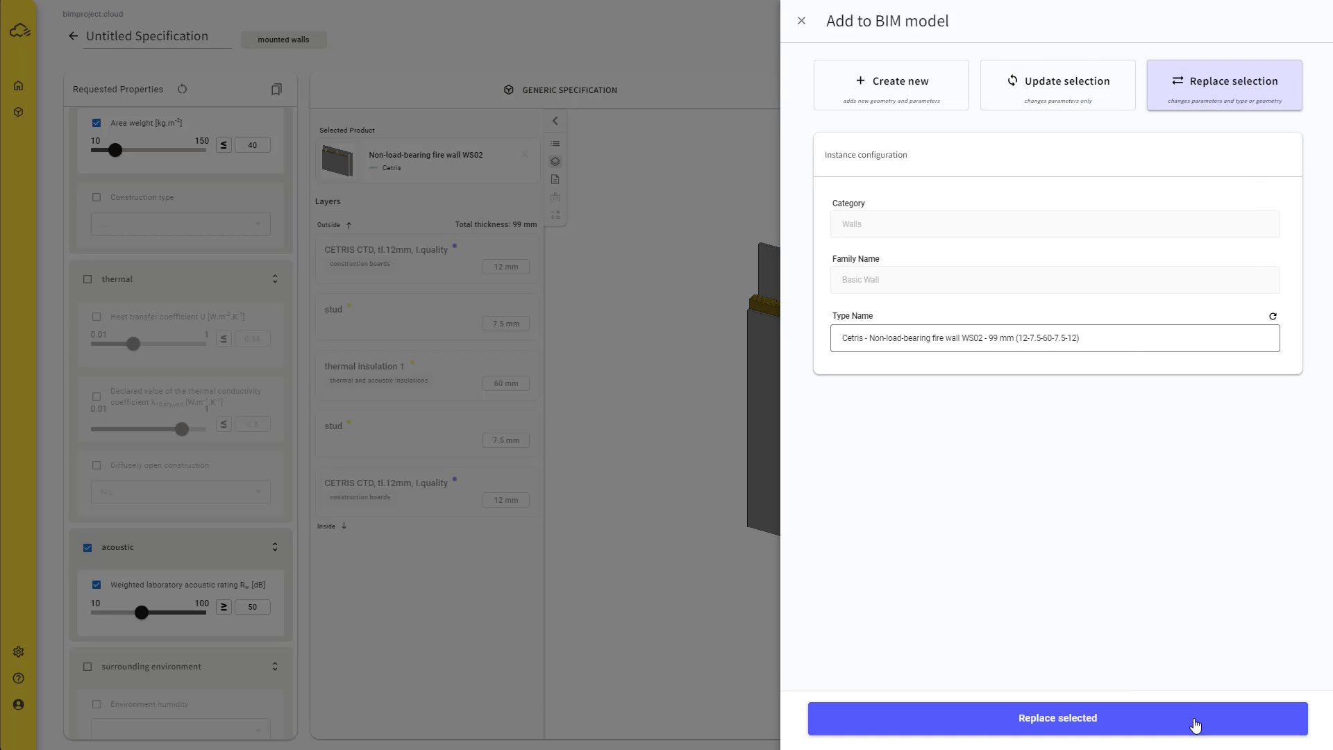
click(1194, 723)
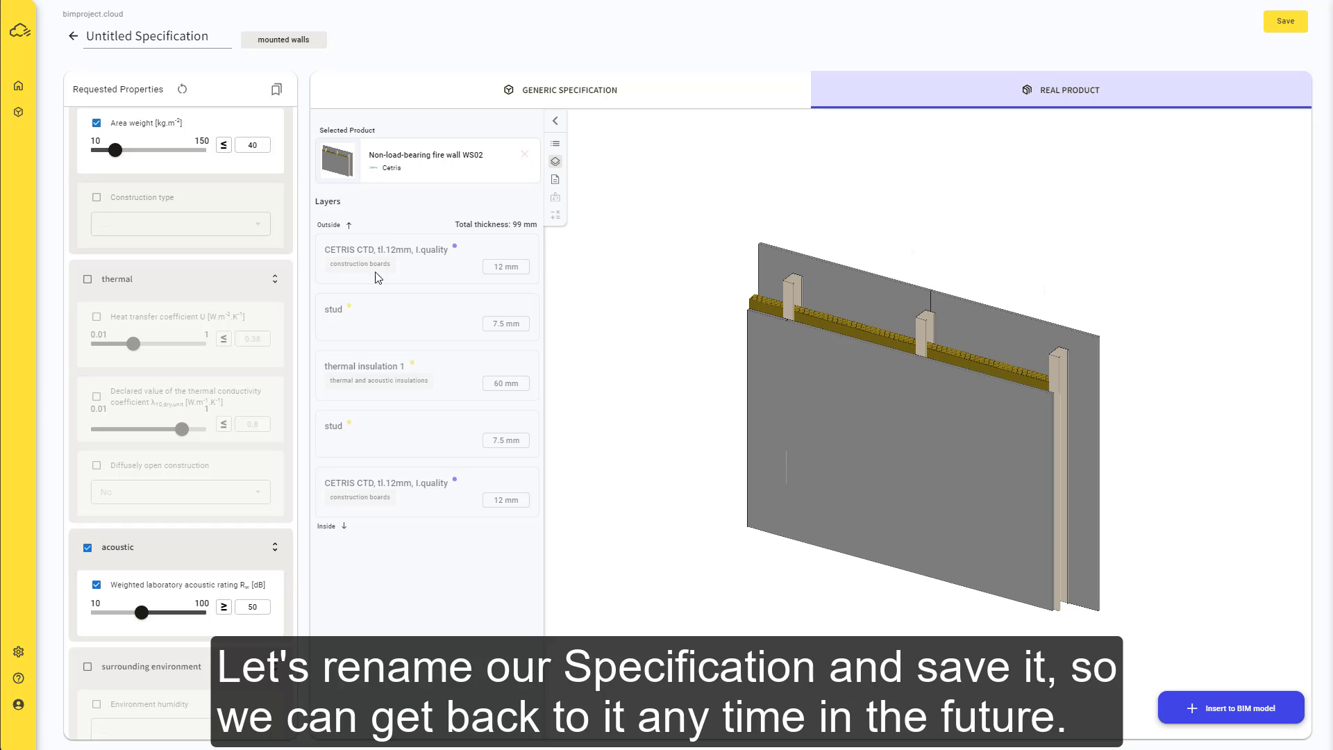
Step: Rename the specification My Wall 01, save it and return to the dashboard
triple_click(166, 45)
text(My Wall 01)
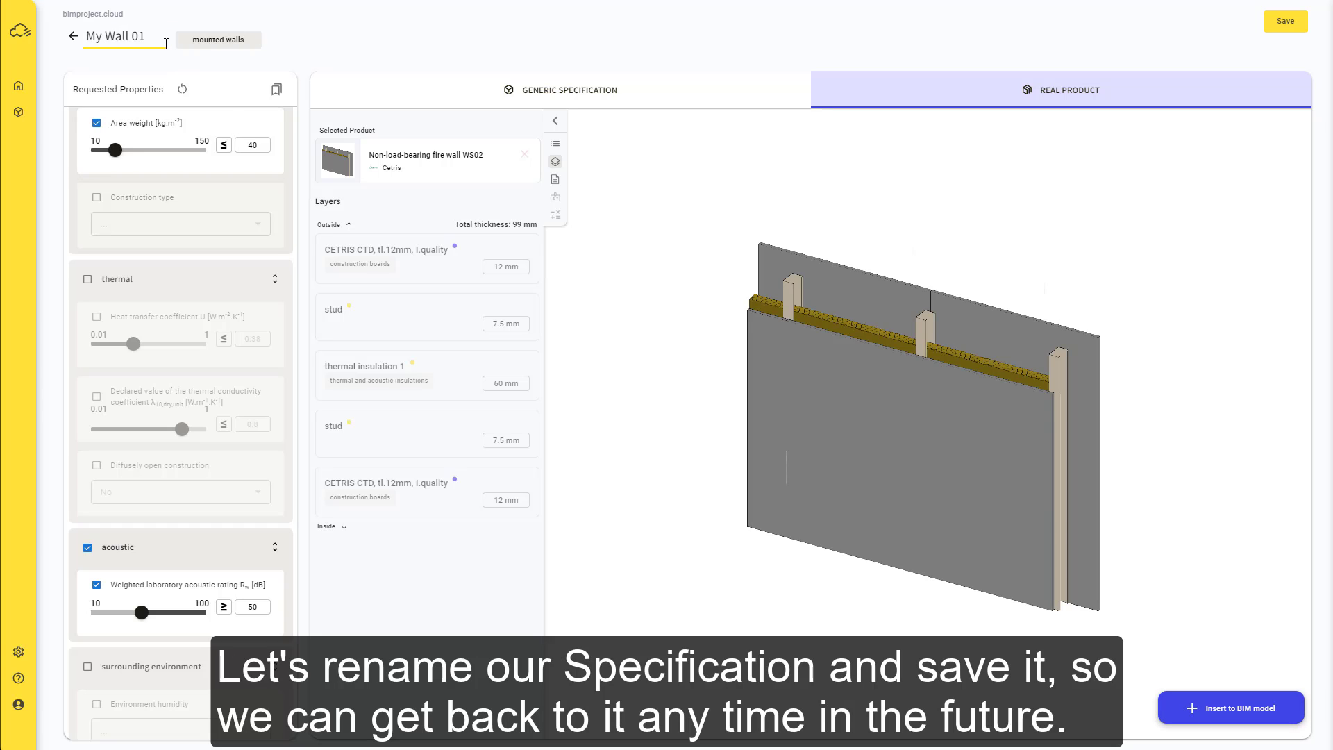
click(1279, 22)
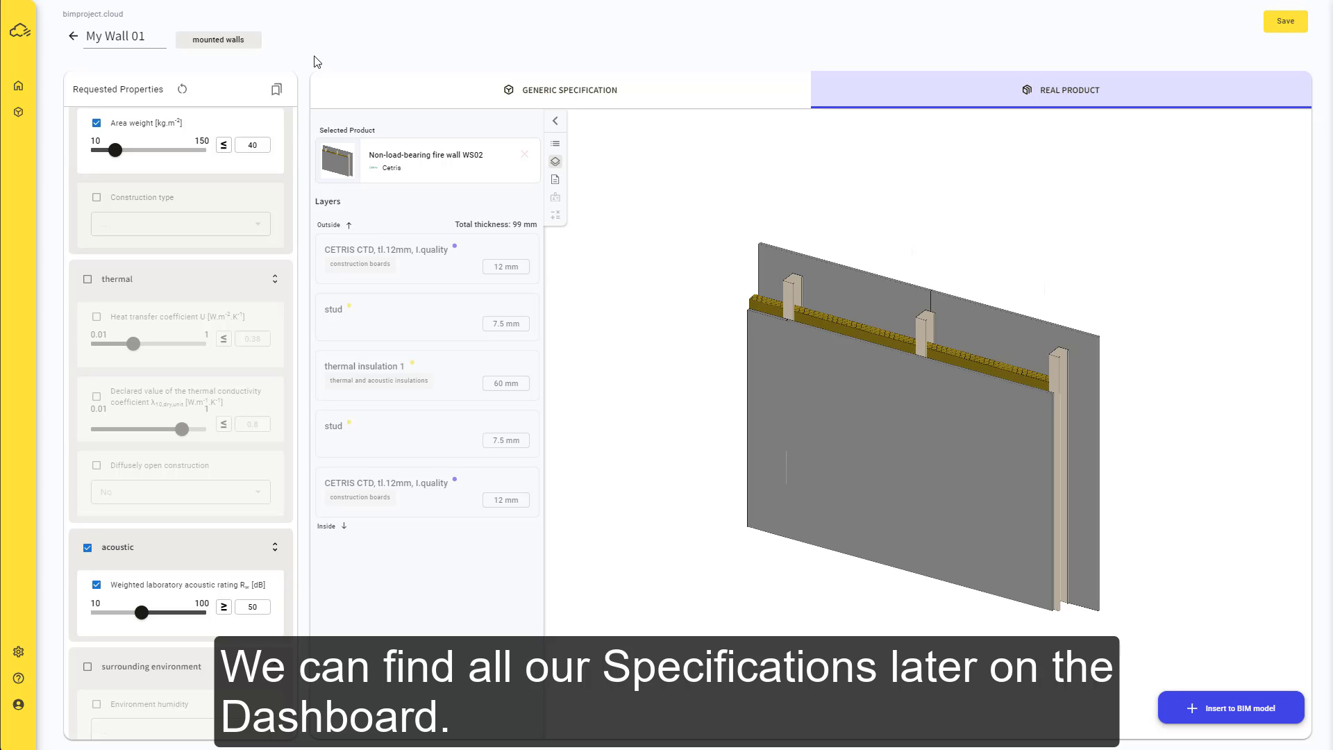
click(23, 87)
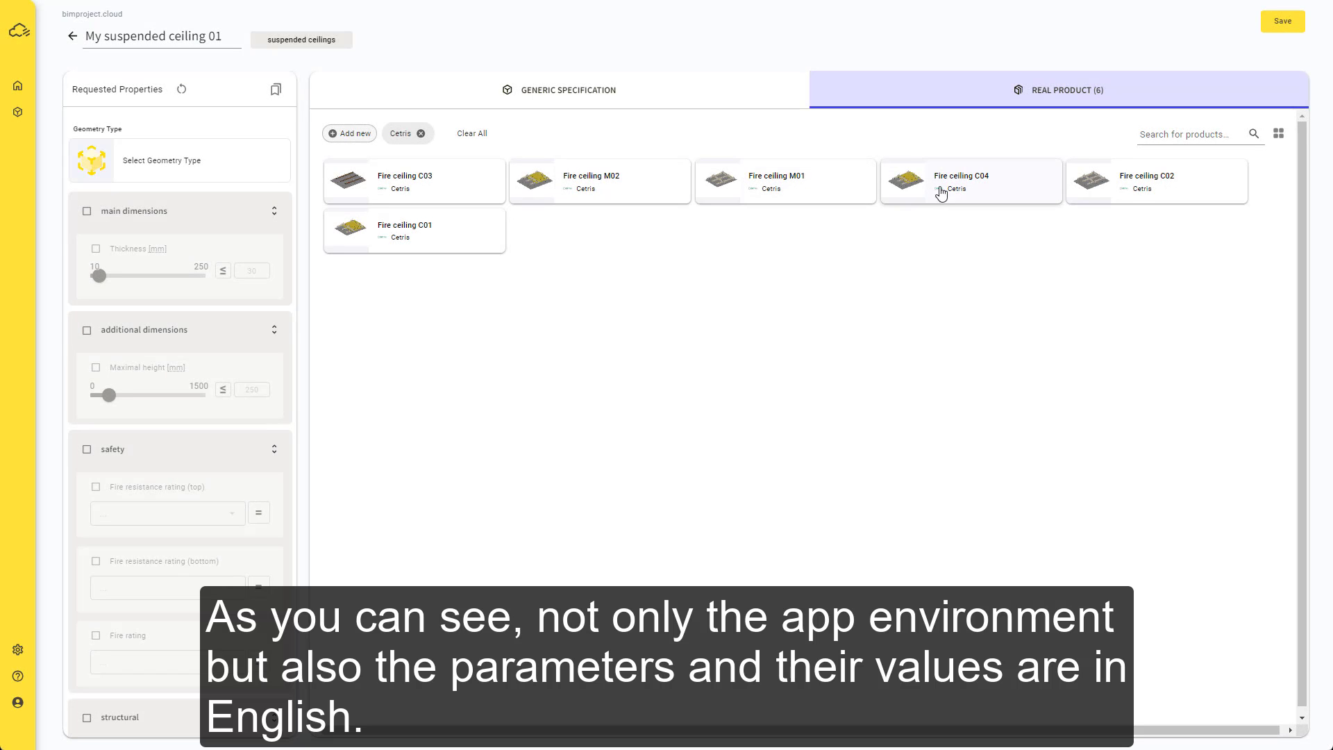
Step: Assign the Cetris product Fire ceiling C04 to the My suspended ceiling 01 specification
click(952, 191)
key(Escape)
click(953, 192)
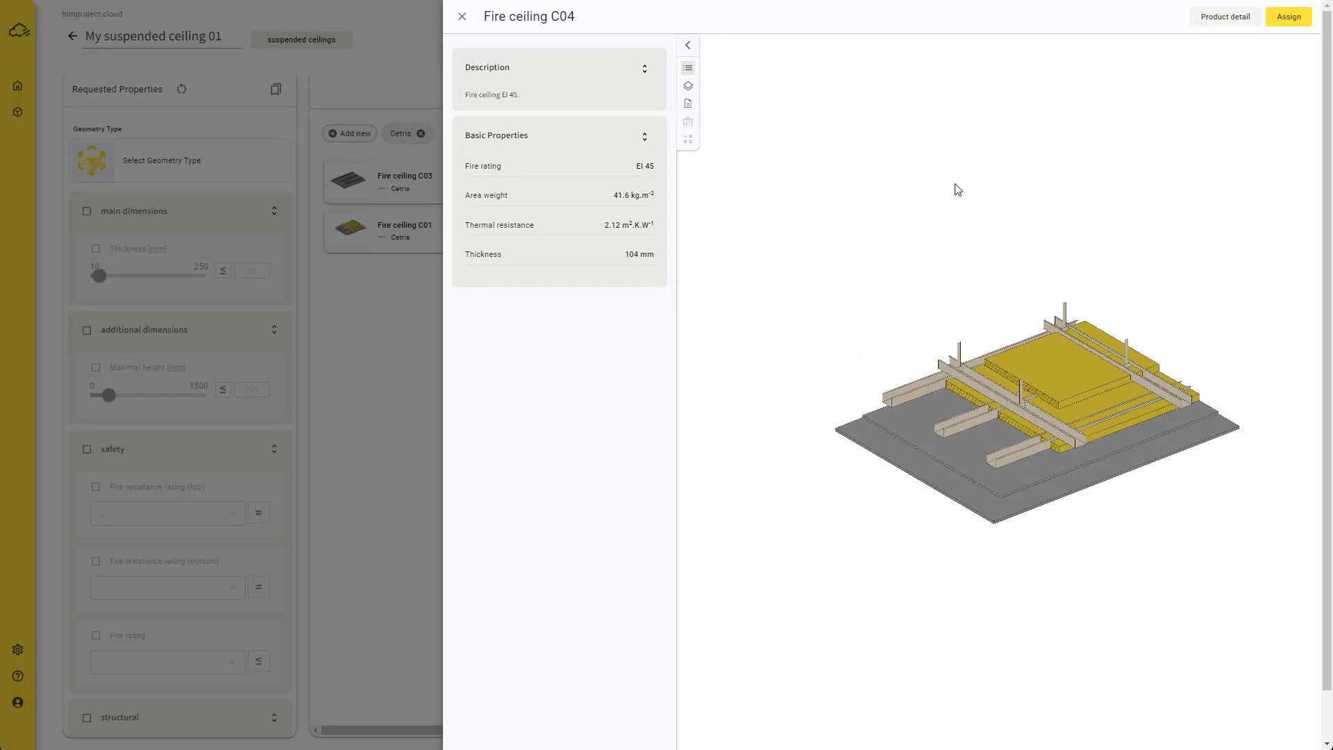
click(1296, 18)
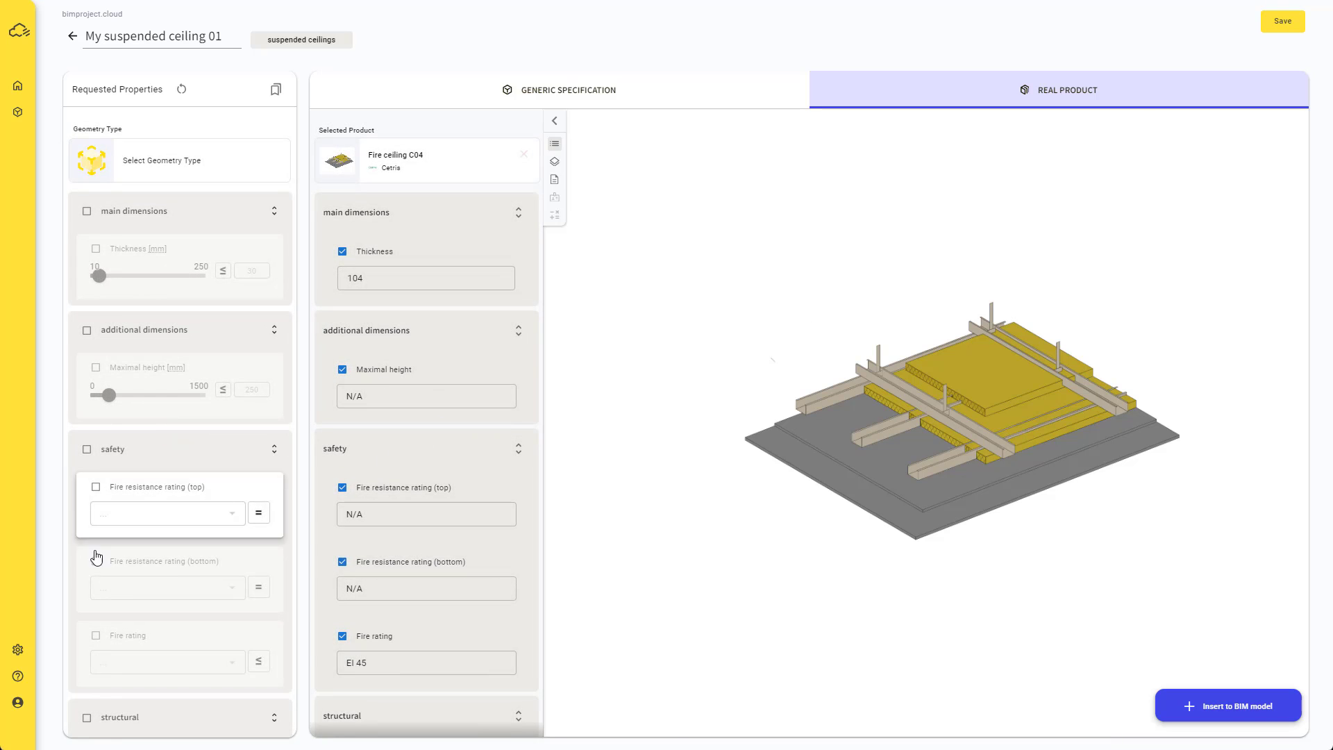
Step: Change the bimproject.cloud language to Czech and return to the suspended ceiling specification
click(15, 659)
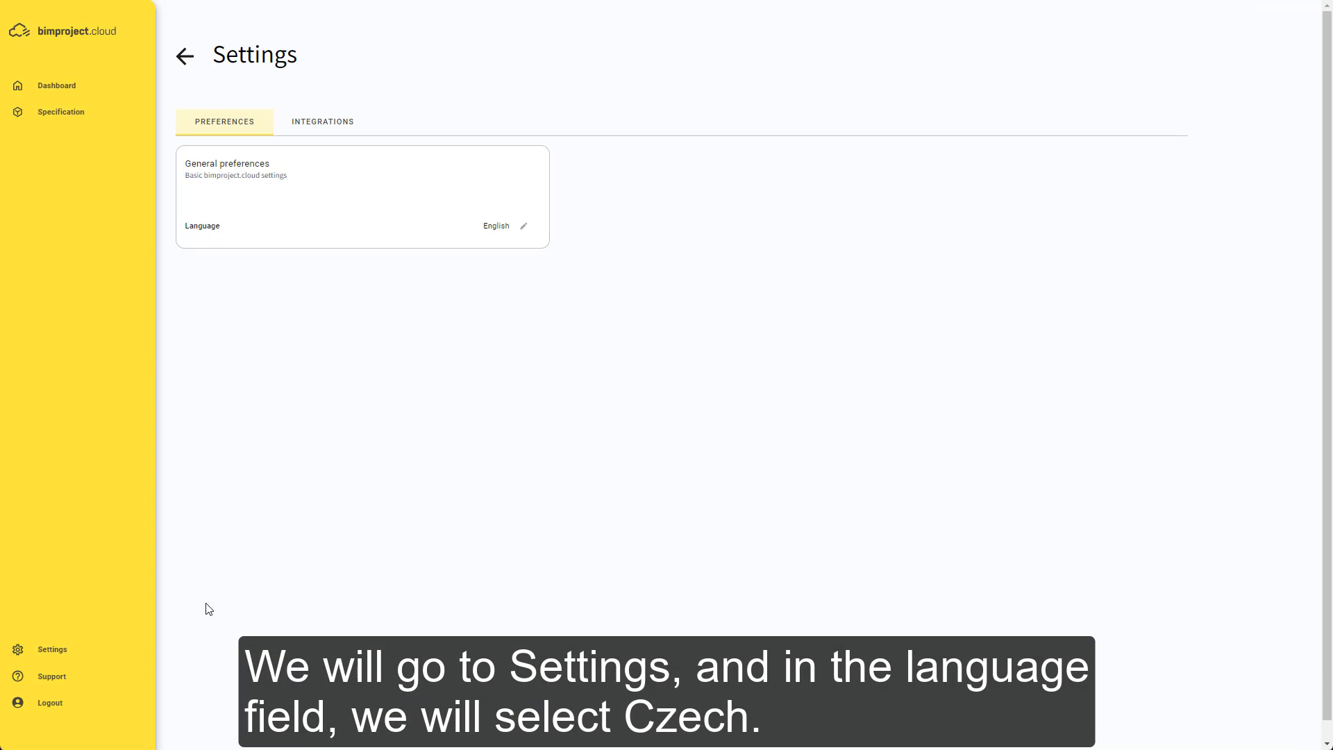
click(521, 229)
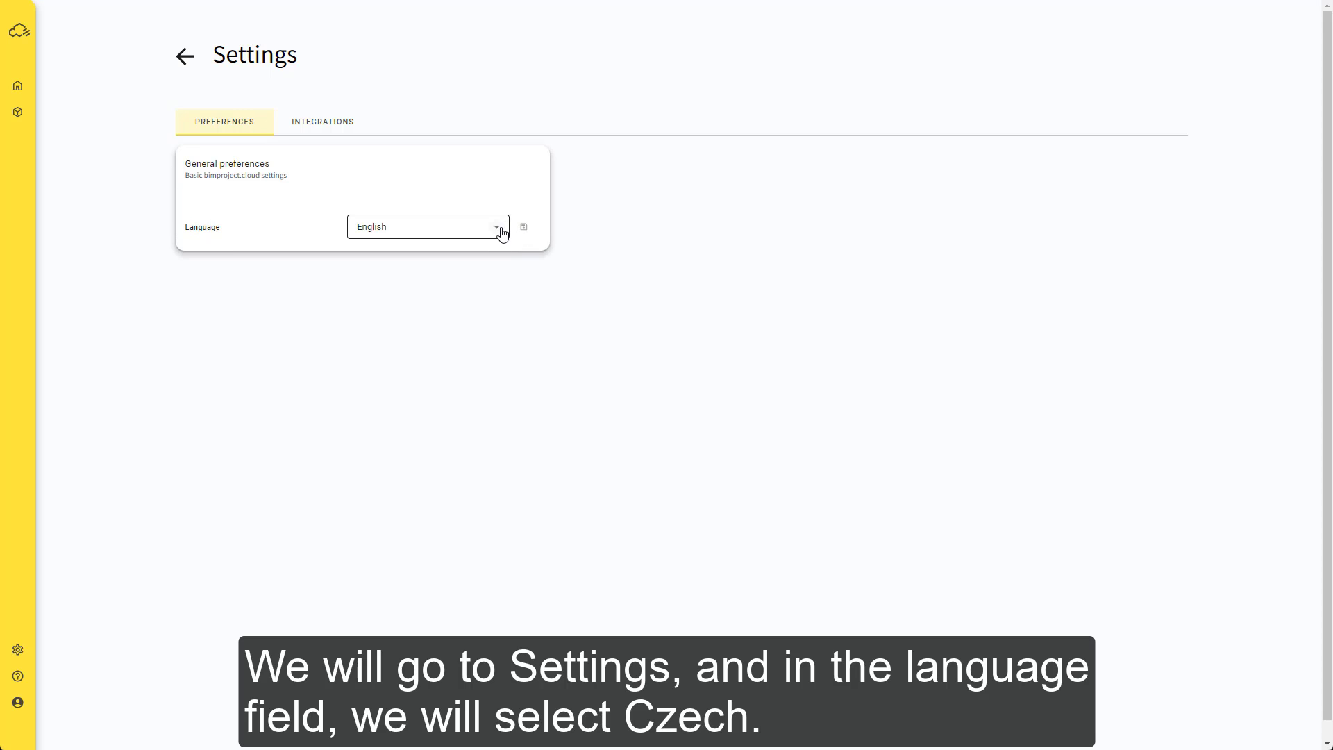
click(499, 228)
click(455, 255)
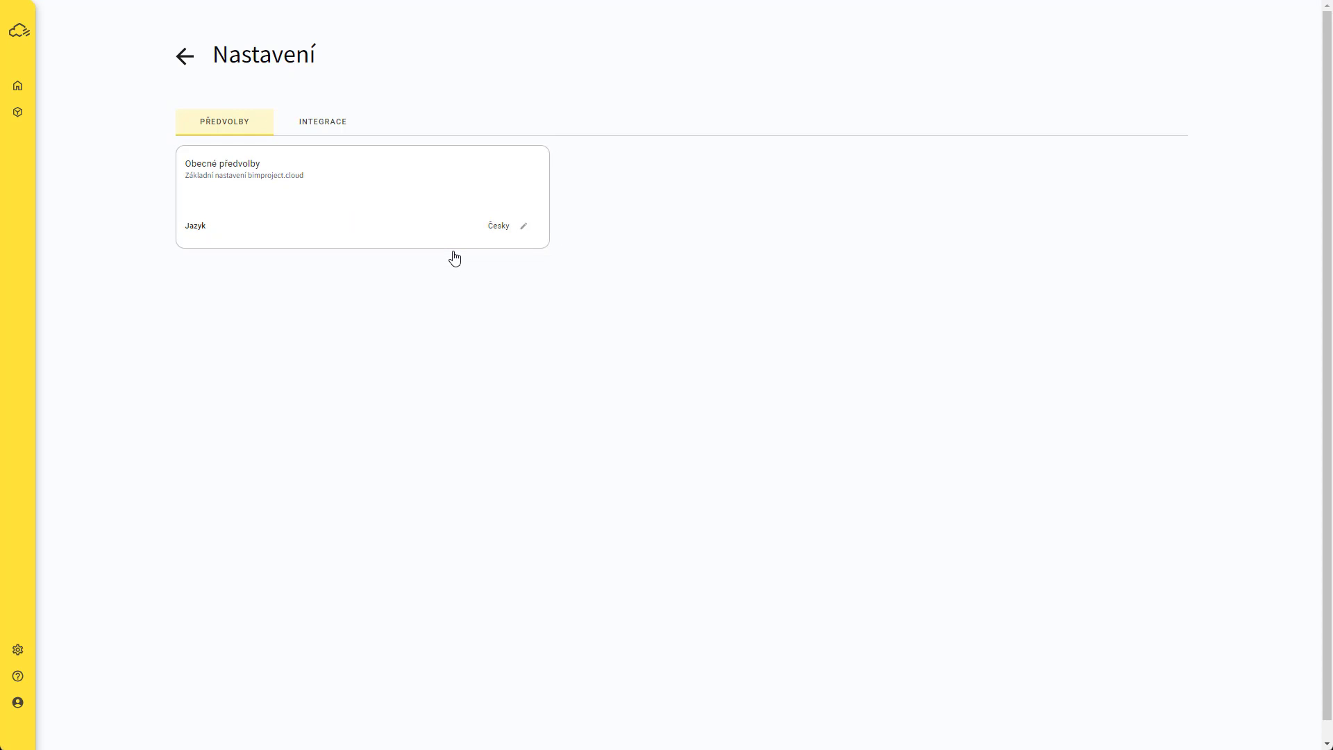
click(186, 56)
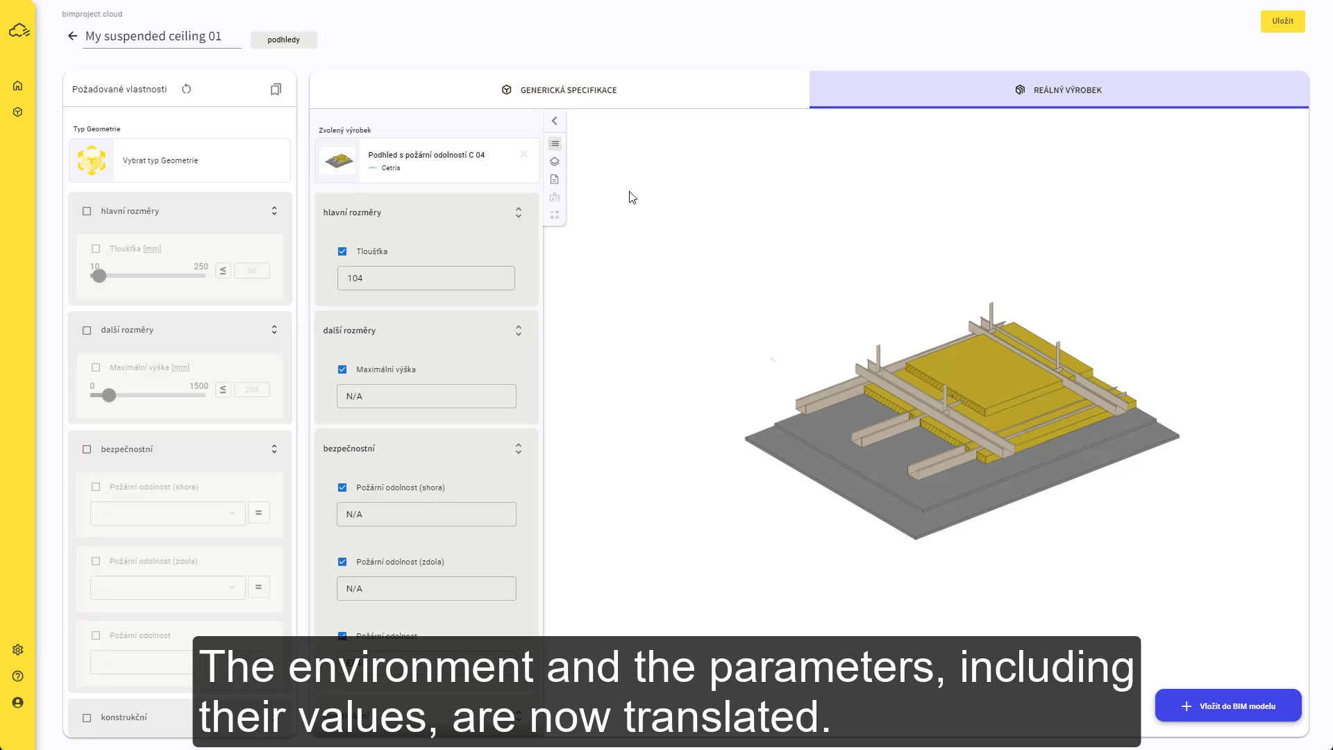
Step: Review the assigned ceiling product's details and insert the specification into the BIM model as a new ceiling type
click(442, 170)
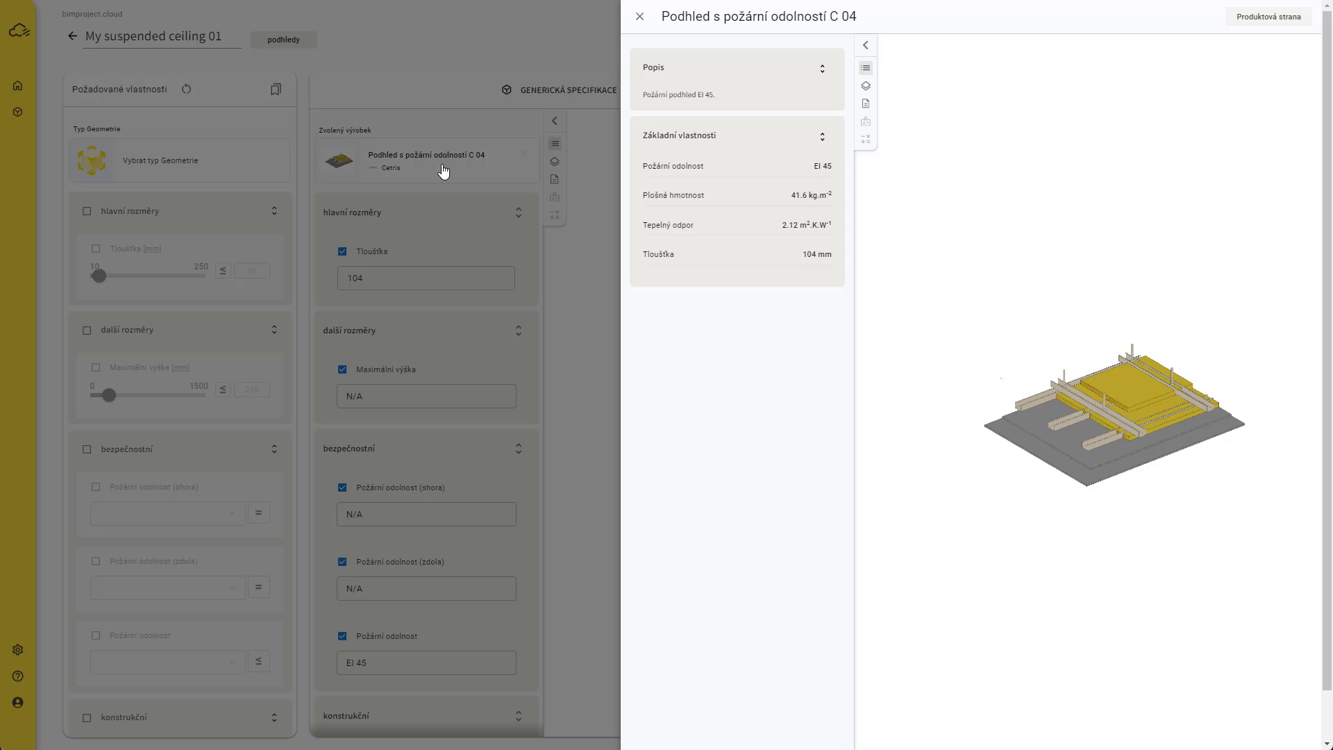
click(444, 171)
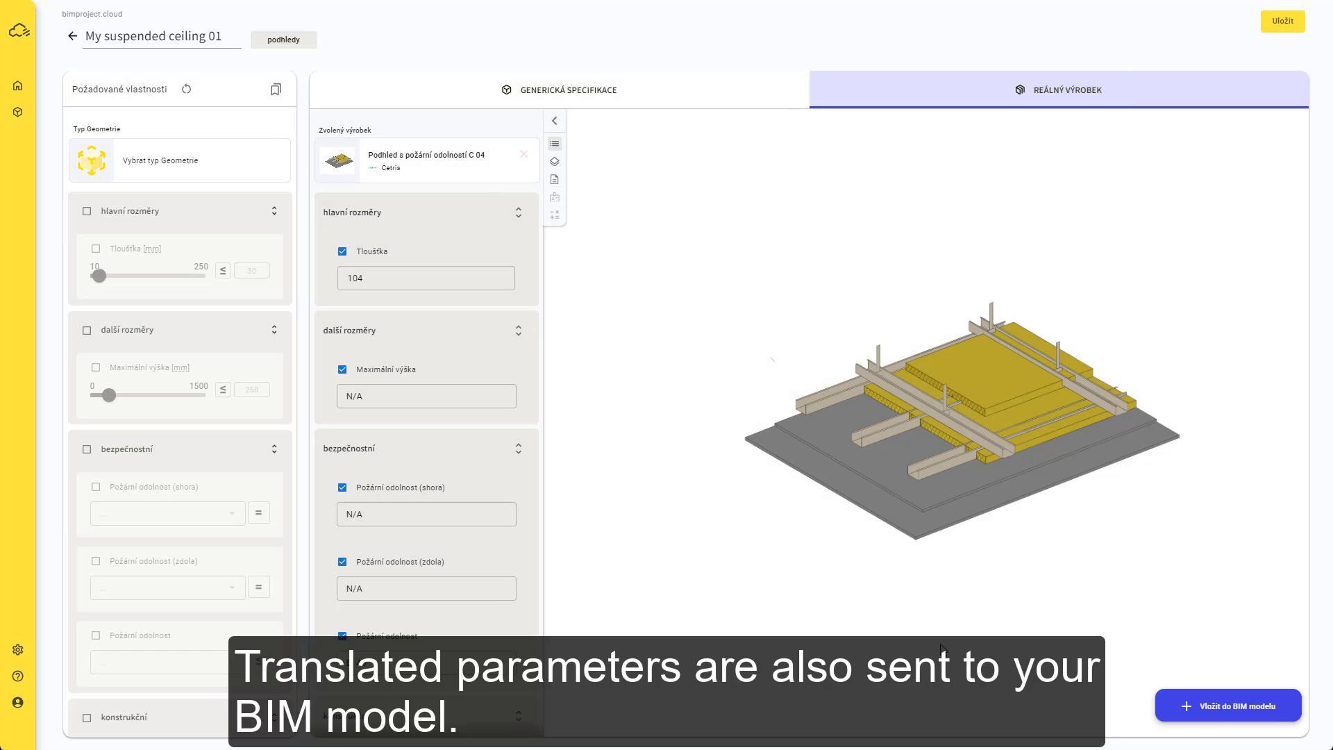
click(1256, 713)
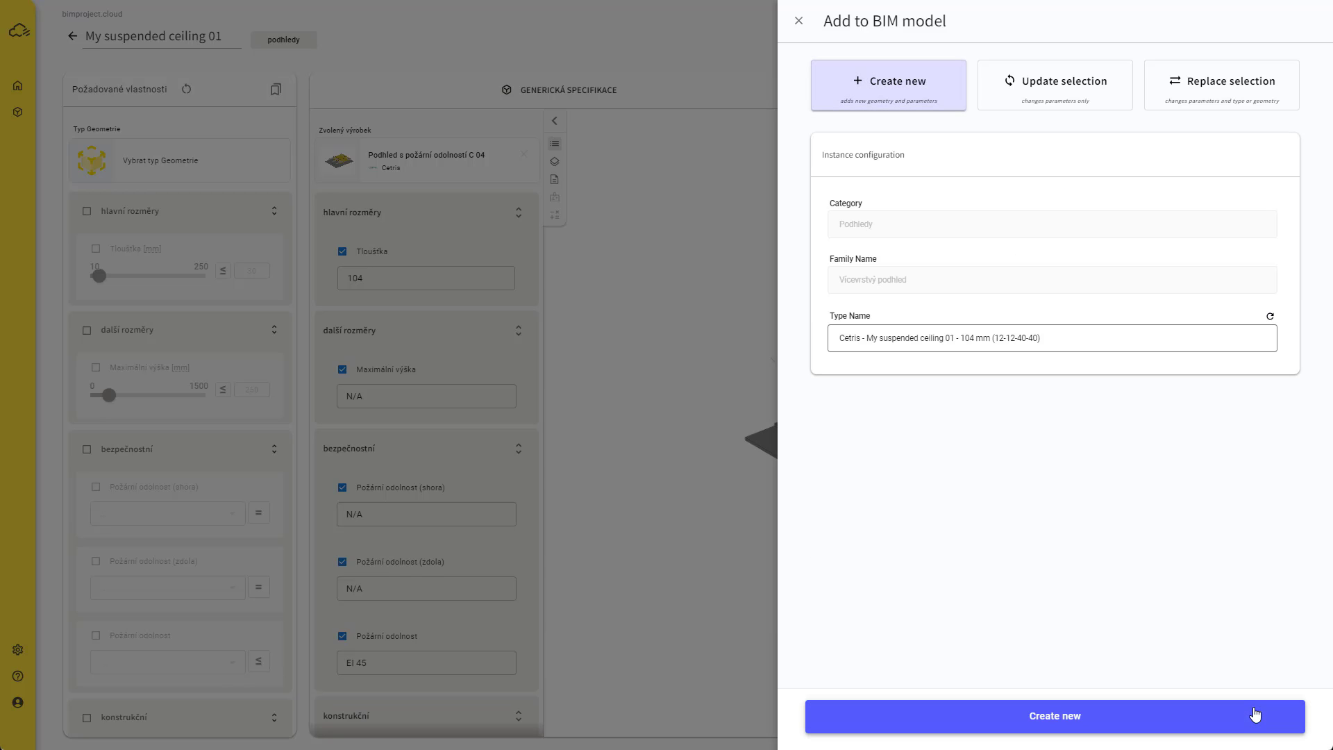
click(1256, 713)
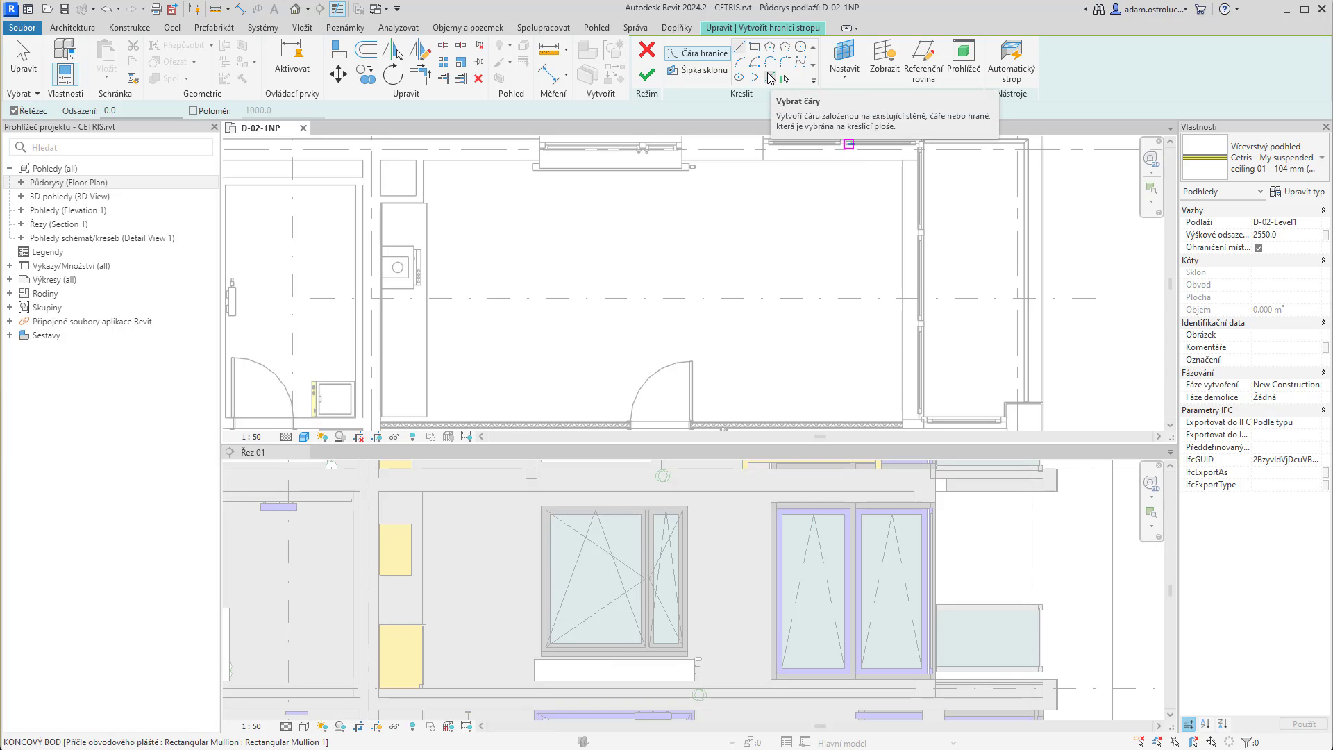
Step: In Revit, create the ceiling boundary by picking the wall and shaft edges around the room with the kitchen units
click(770, 79)
click(620, 422)
click(381, 313)
click(404, 203)
click(424, 182)
click(486, 160)
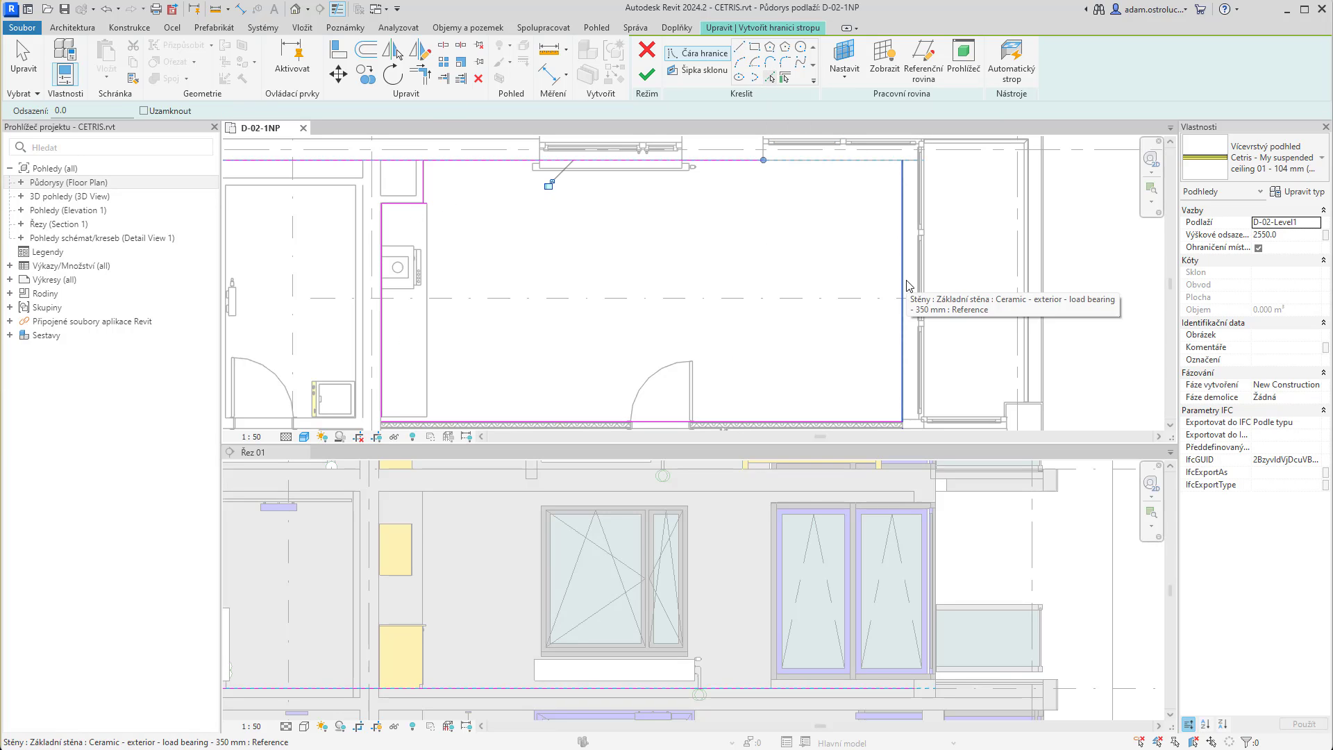
click(904, 287)
Step: Align the ceiling's boundary line at the exterior wall with the glazing side of that wall
key(a)
key(l)
scroll(928, 425, up, 2)
click(924, 399)
click(878, 386)
Step: Trim the ceiling's boundary lines so they meet at the corner with the edge along the window wall
scroll(878, 387, down, 3)
key(t)
key(r)
click(556, 197)
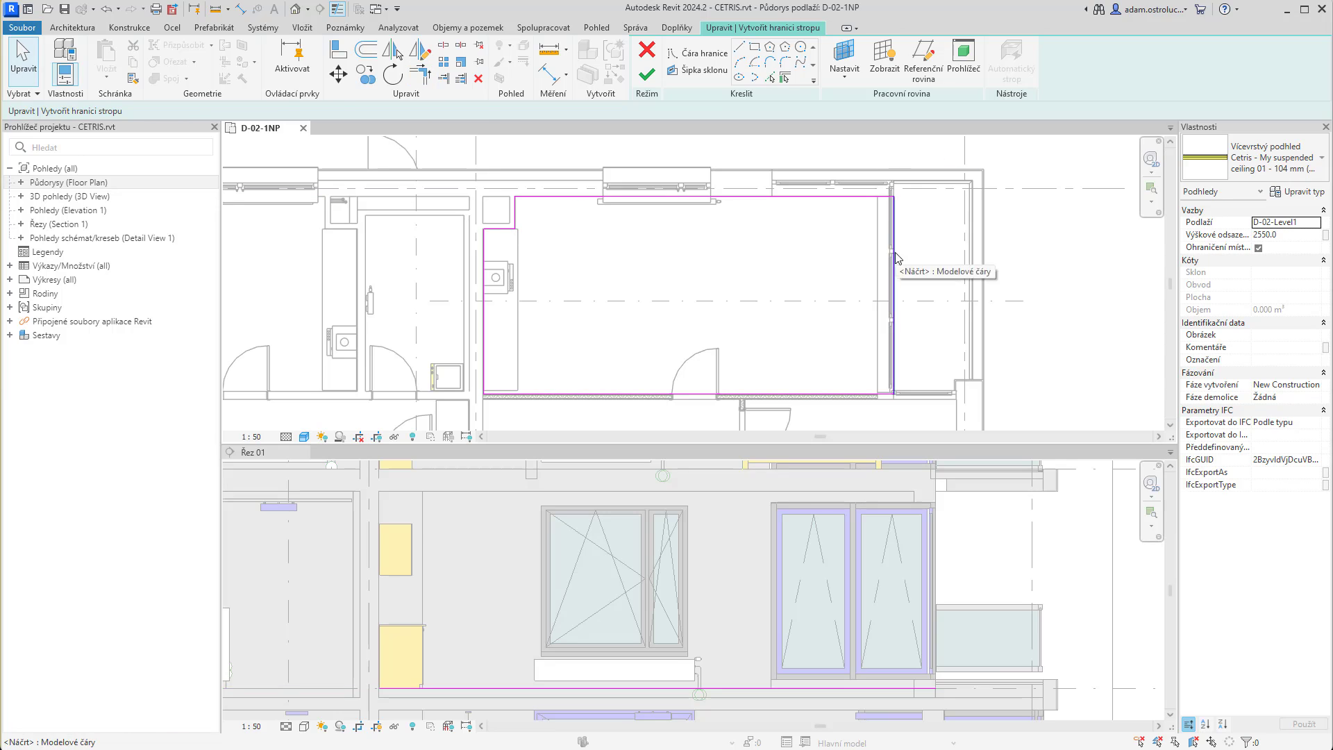
Step: Align the boundary line at the exterior wall with its inner face, then finish the ceiling and open its type properties
key(a)
key(l)
click(878, 263)
click(893, 266)
key(Escape)
key(Escape)
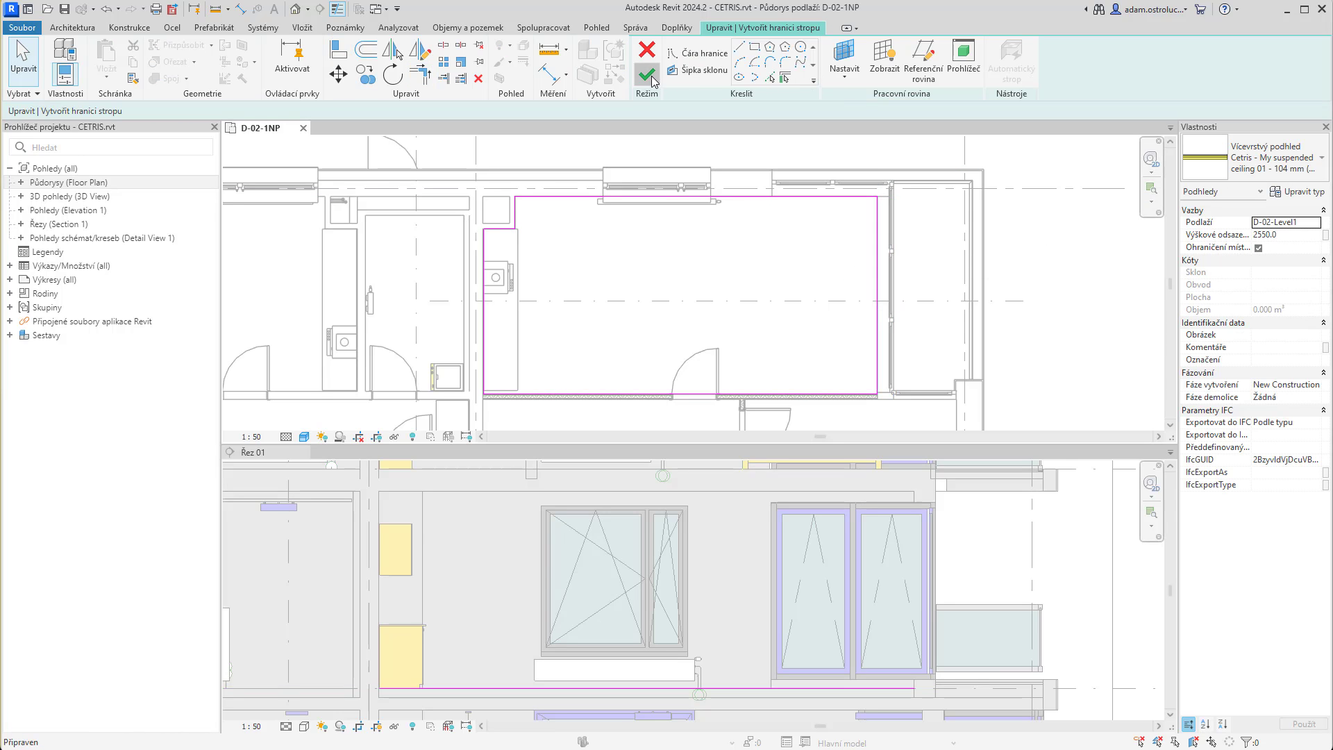
click(647, 75)
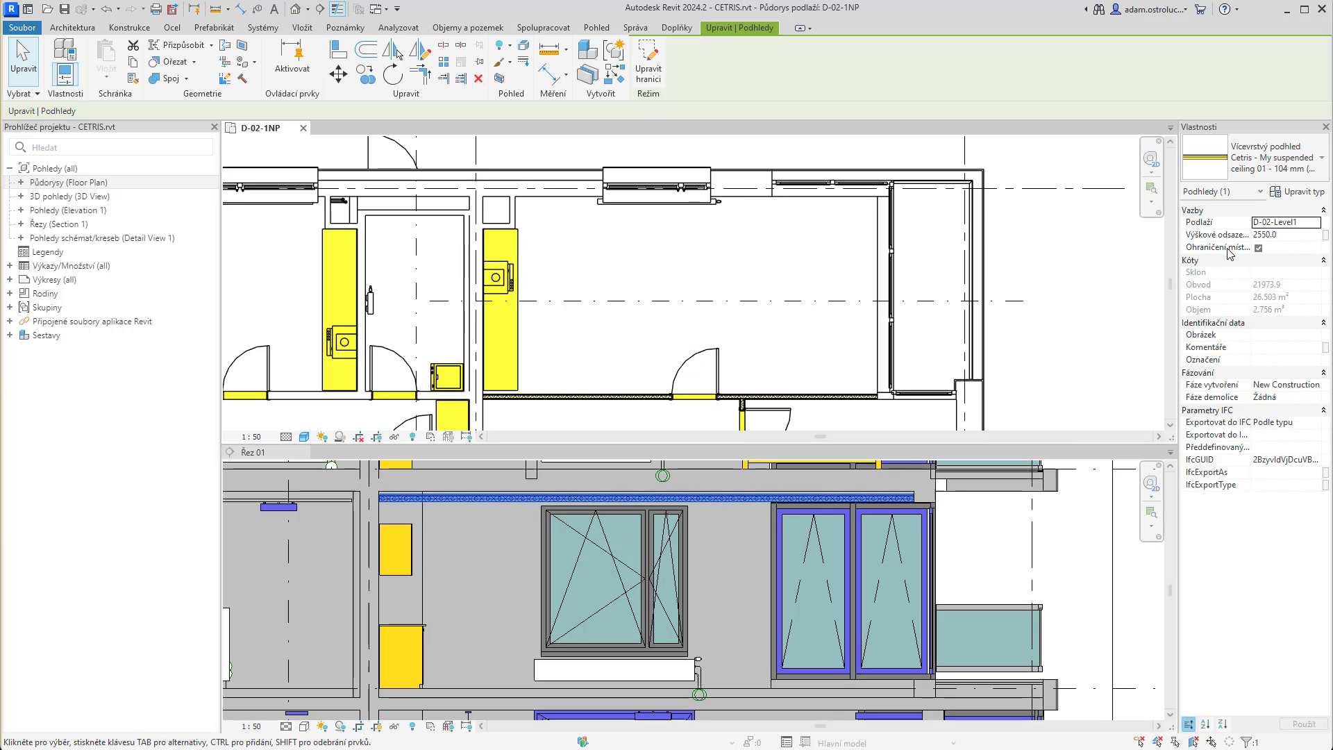
click(1296, 195)
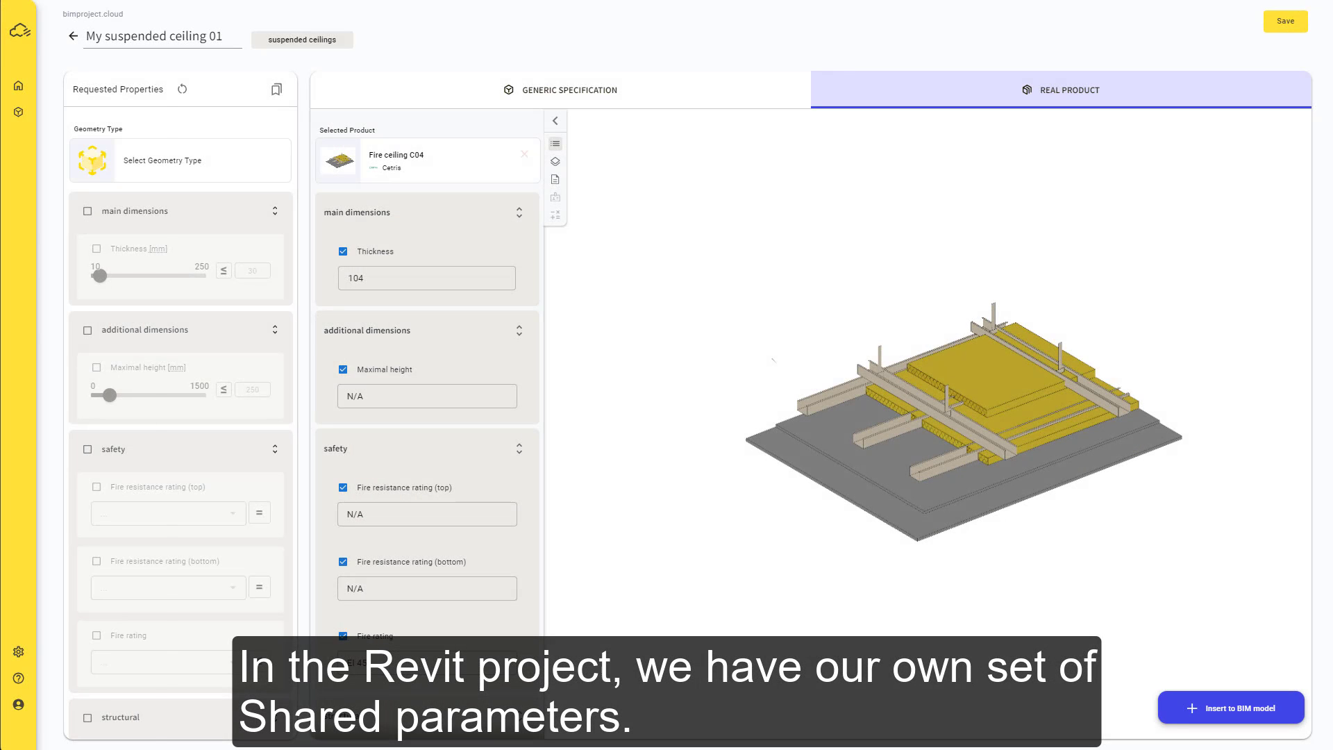
Step: Create a new Revit parameter mapping set in the integration settings and upload the shared parameters file MY_sahred_parameters.txt
click(33, 653)
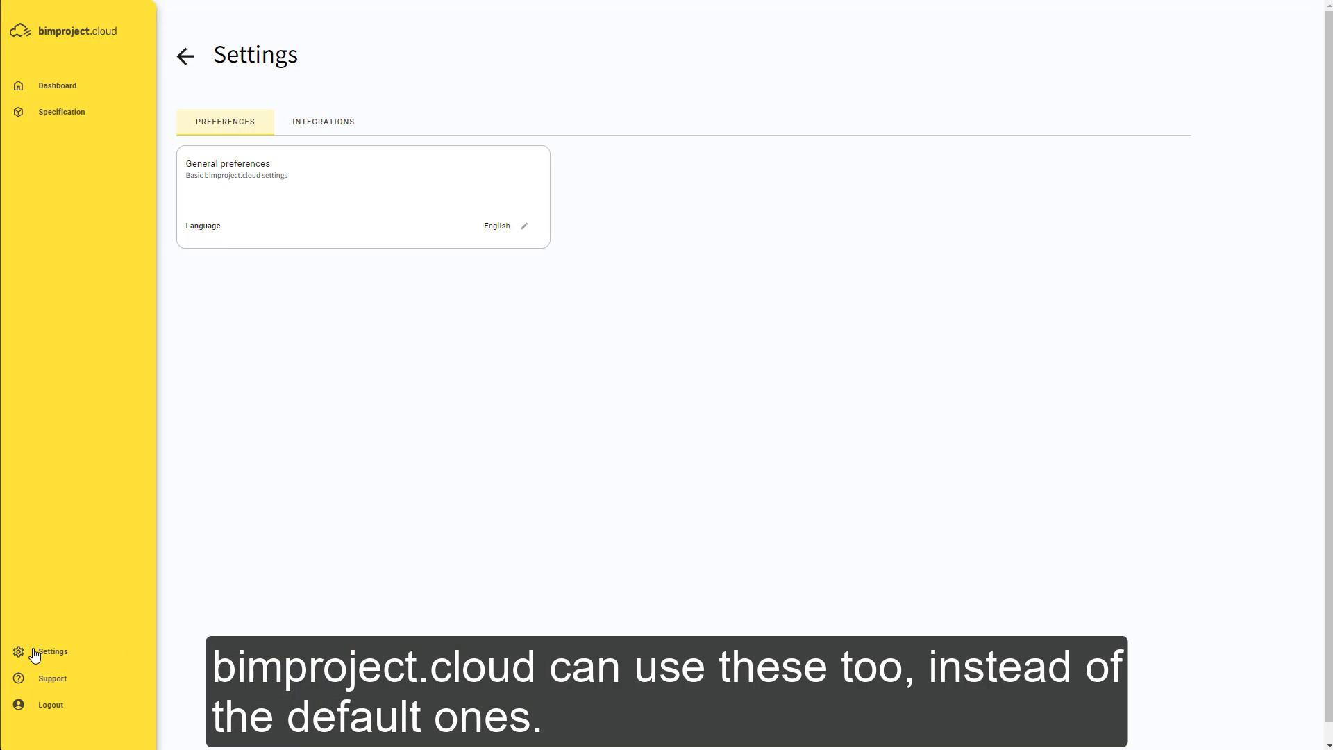
click(348, 122)
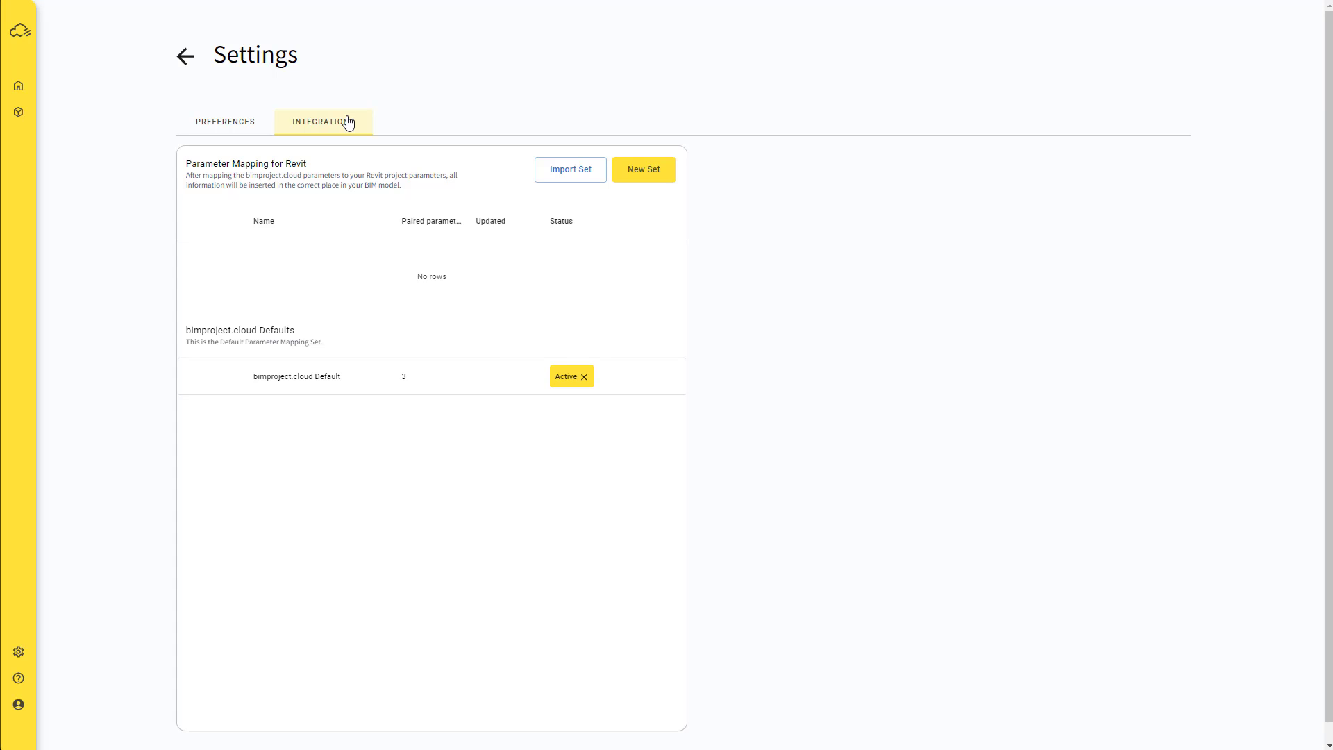
click(663, 178)
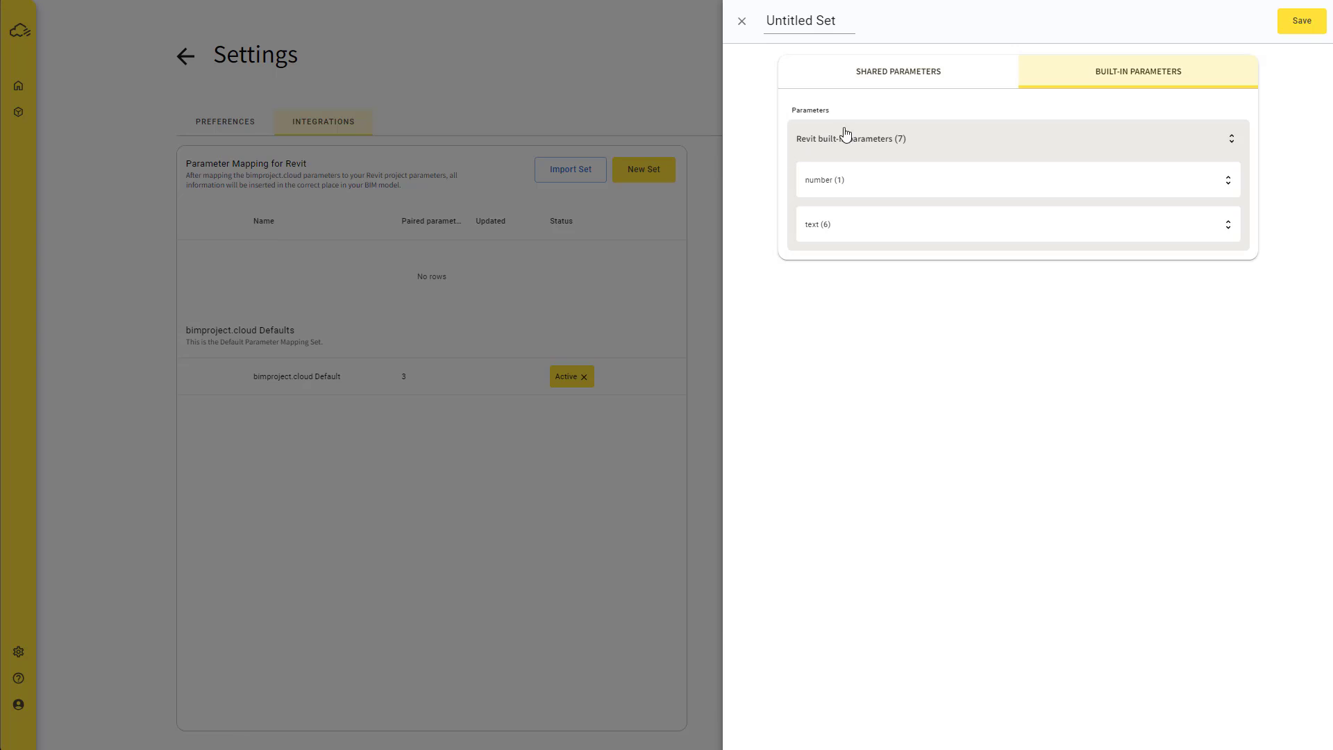
click(960, 77)
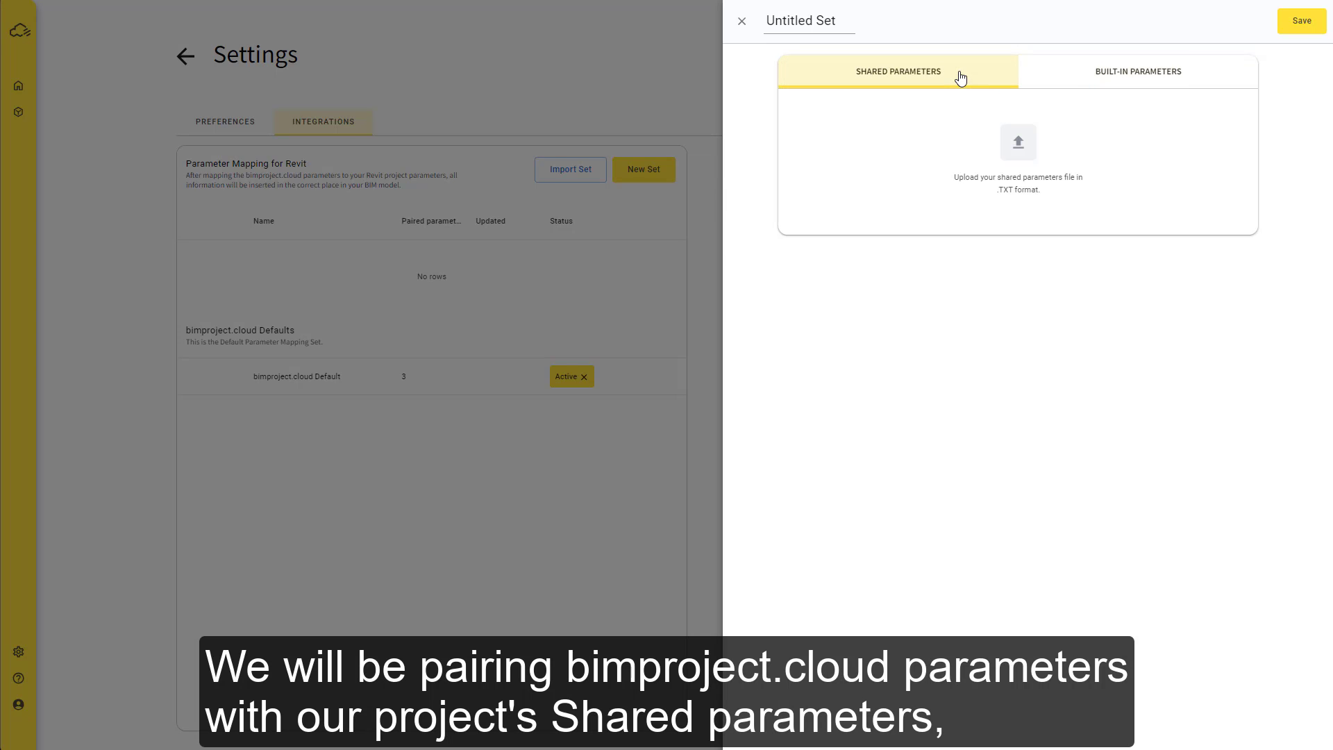
click(1015, 143)
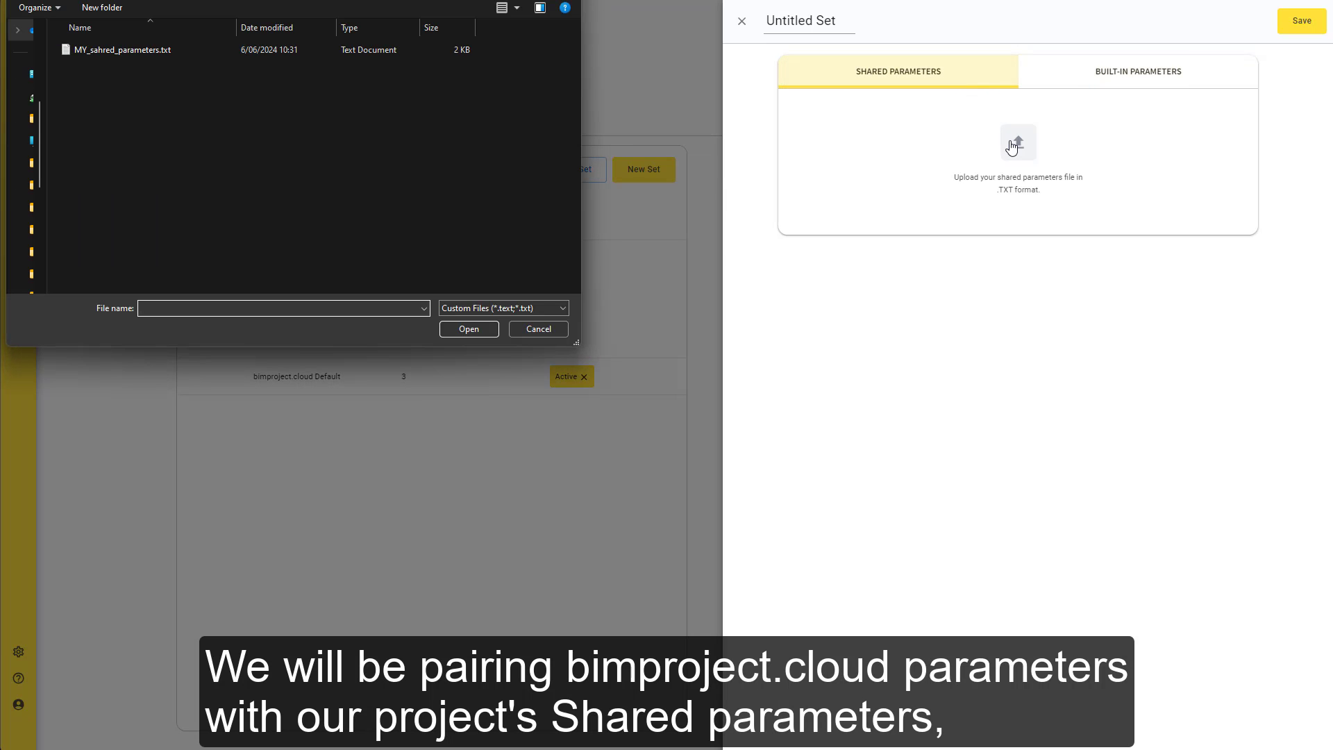
double_click(168, 50)
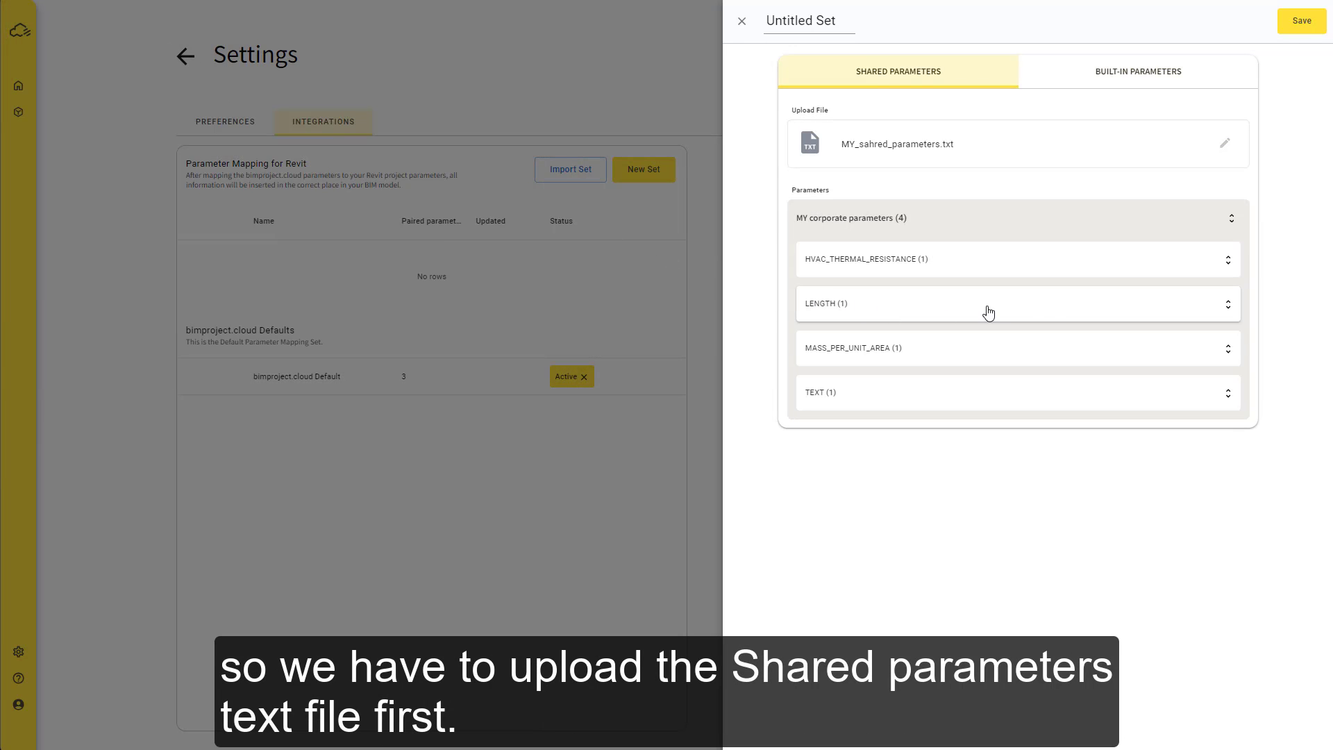
Step: Pair Thermal resistance with the shared parameter MY_Thermal resistance, and Thickness with MY_Thickness
click(1226, 261)
click(902, 304)
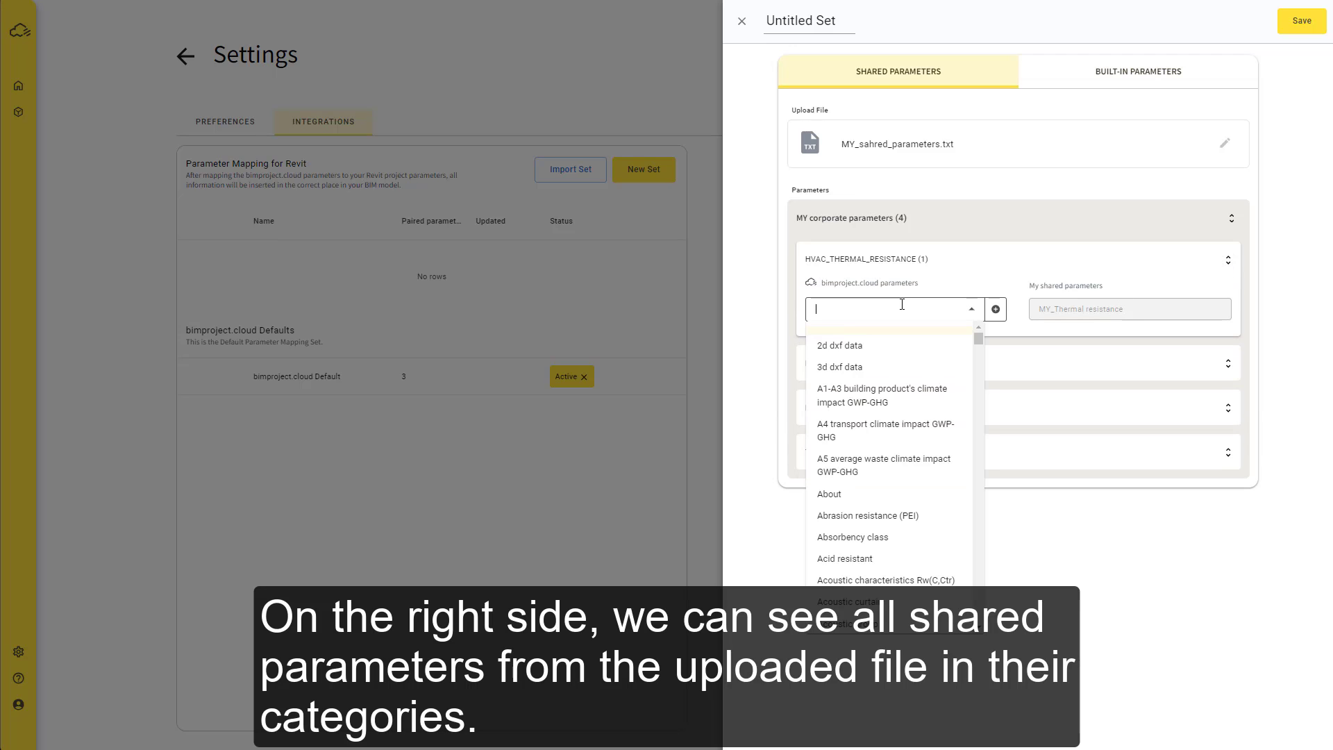
text(thermal re)
click(925, 338)
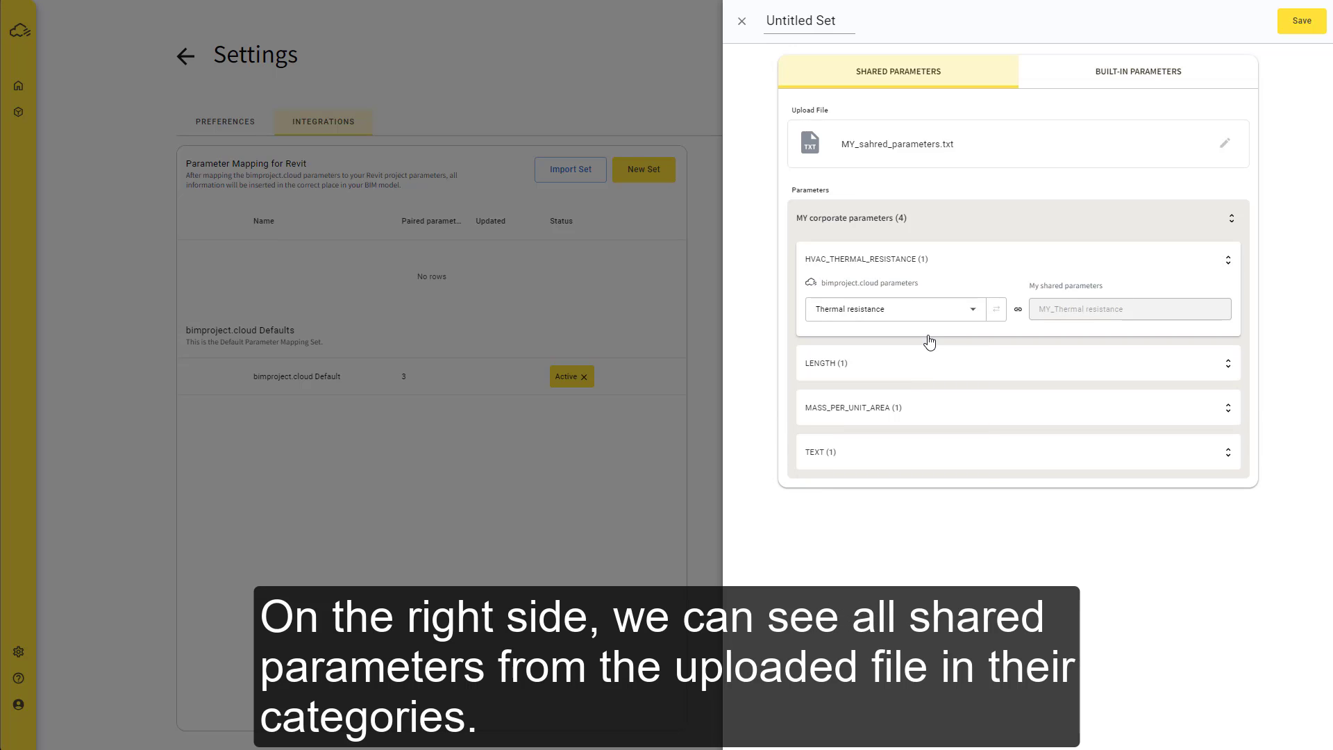
click(1116, 369)
click(889, 418)
text(thickness)
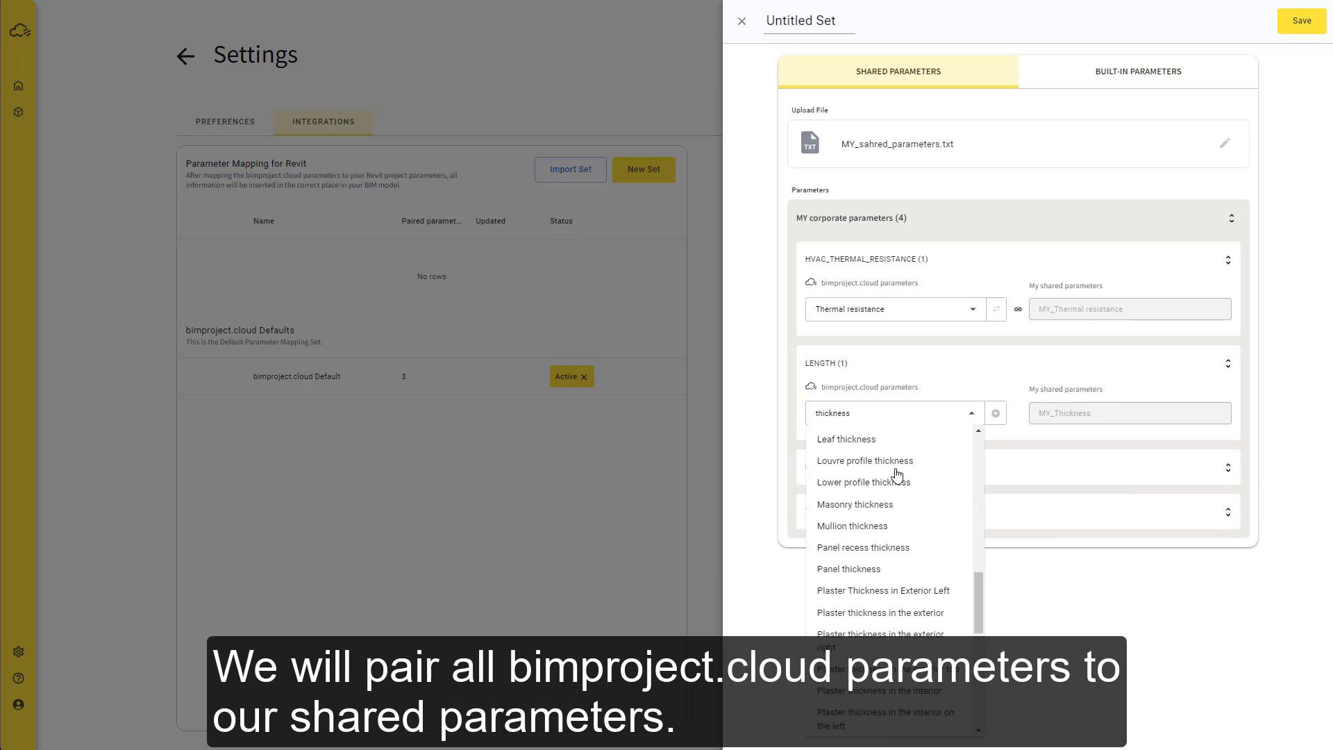
Step: Pair Area weight with the shared parameter MY_Area weight, and Fire rating with MY_Fire Rating
click(919, 518)
text(area)
click(868, 339)
click(896, 618)
text(fire)
click(868, 348)
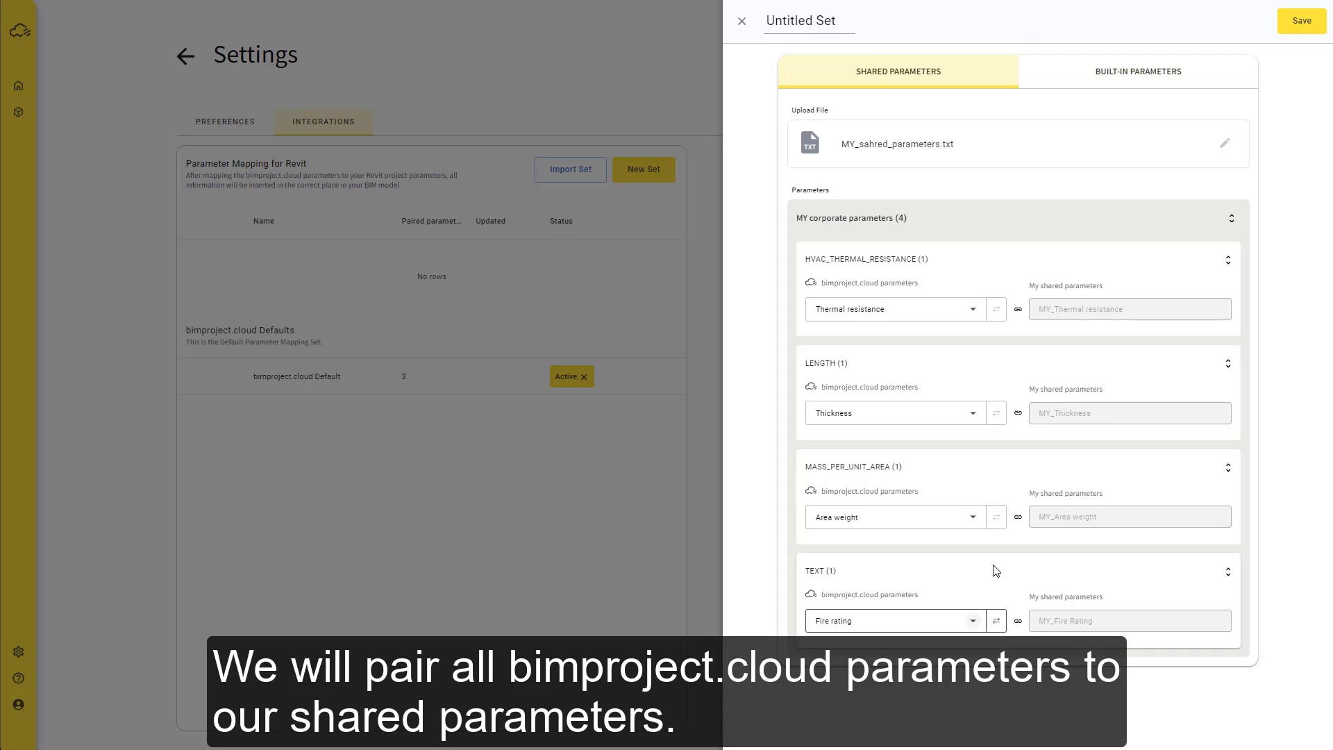
Step: Name the mapping set My set 1, save it and make it the active set
triple_click(838, 21)
text(My set 1)
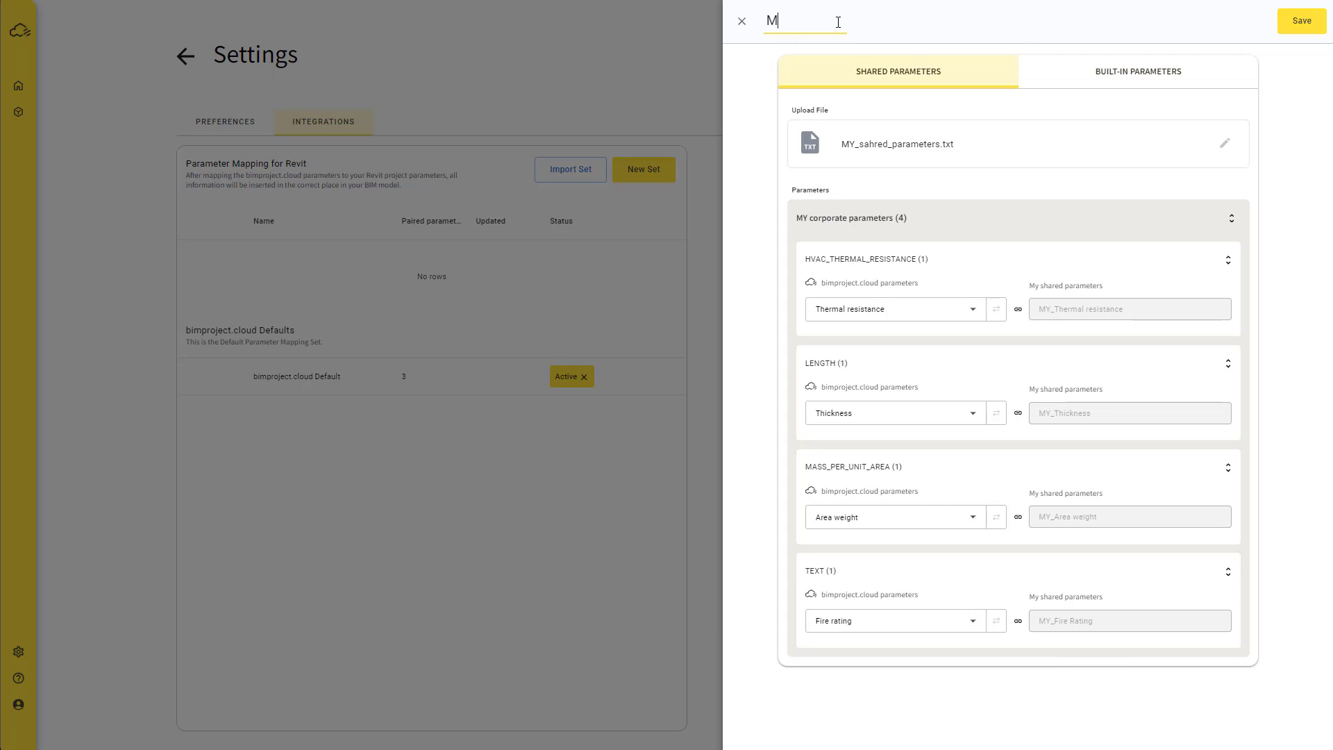
click(1301, 22)
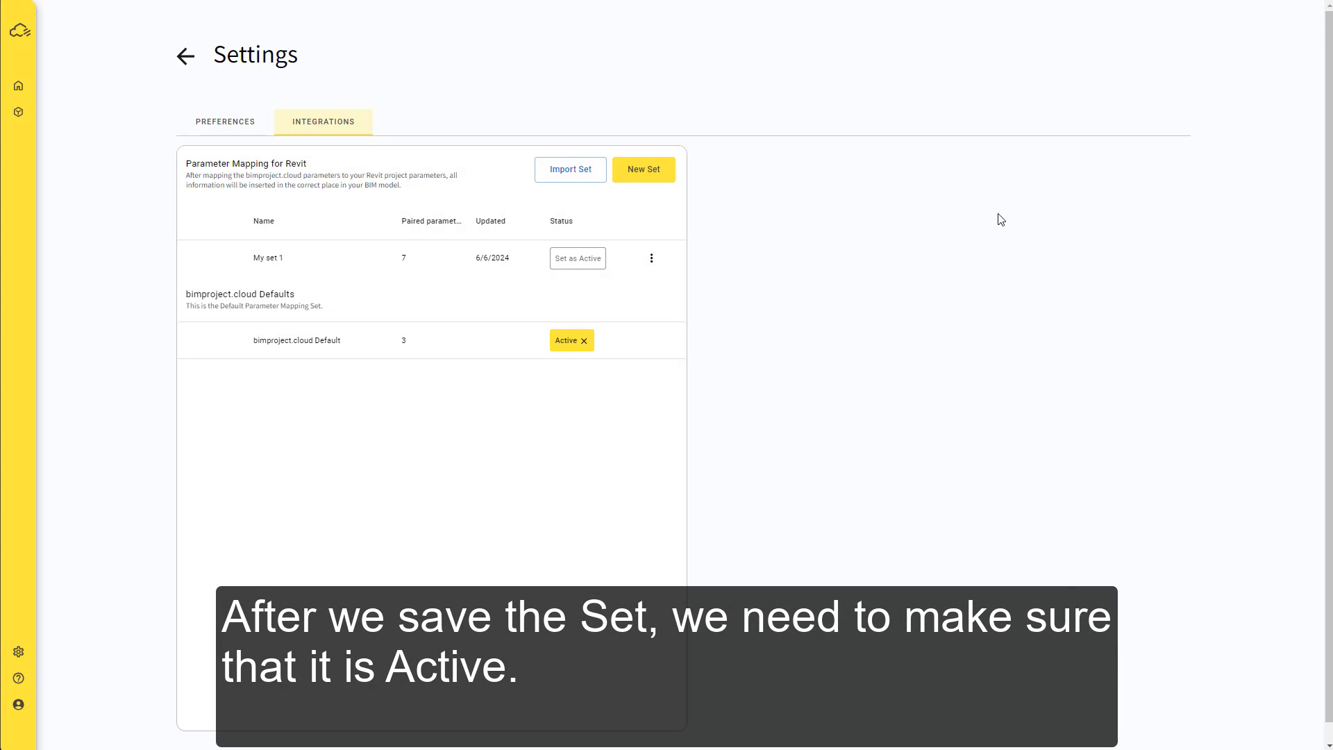
click(577, 259)
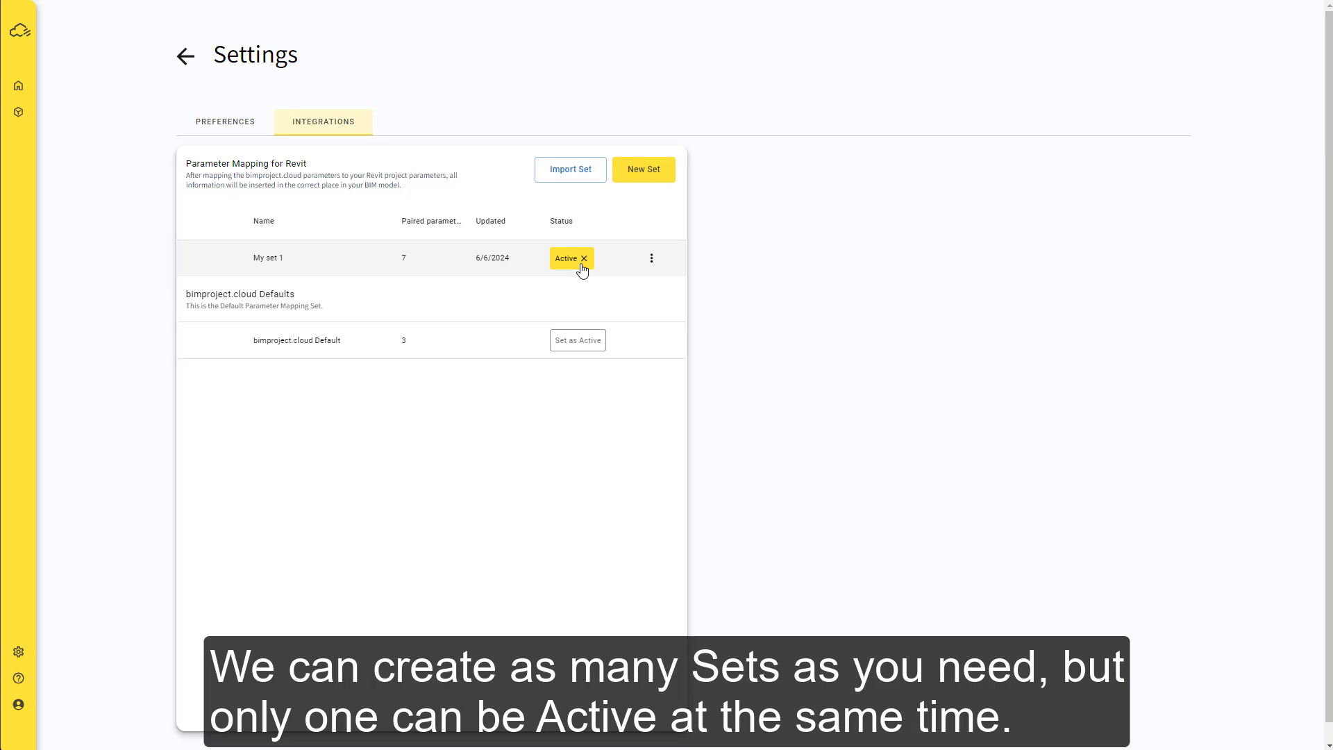
Step: Replace the selected Revit ceiling with the My suspended ceiling 01 specification, using type name "Cetris - My mapped suspended ceiling 01 - 104 mm (12-12-40-40)"
click(15, 91)
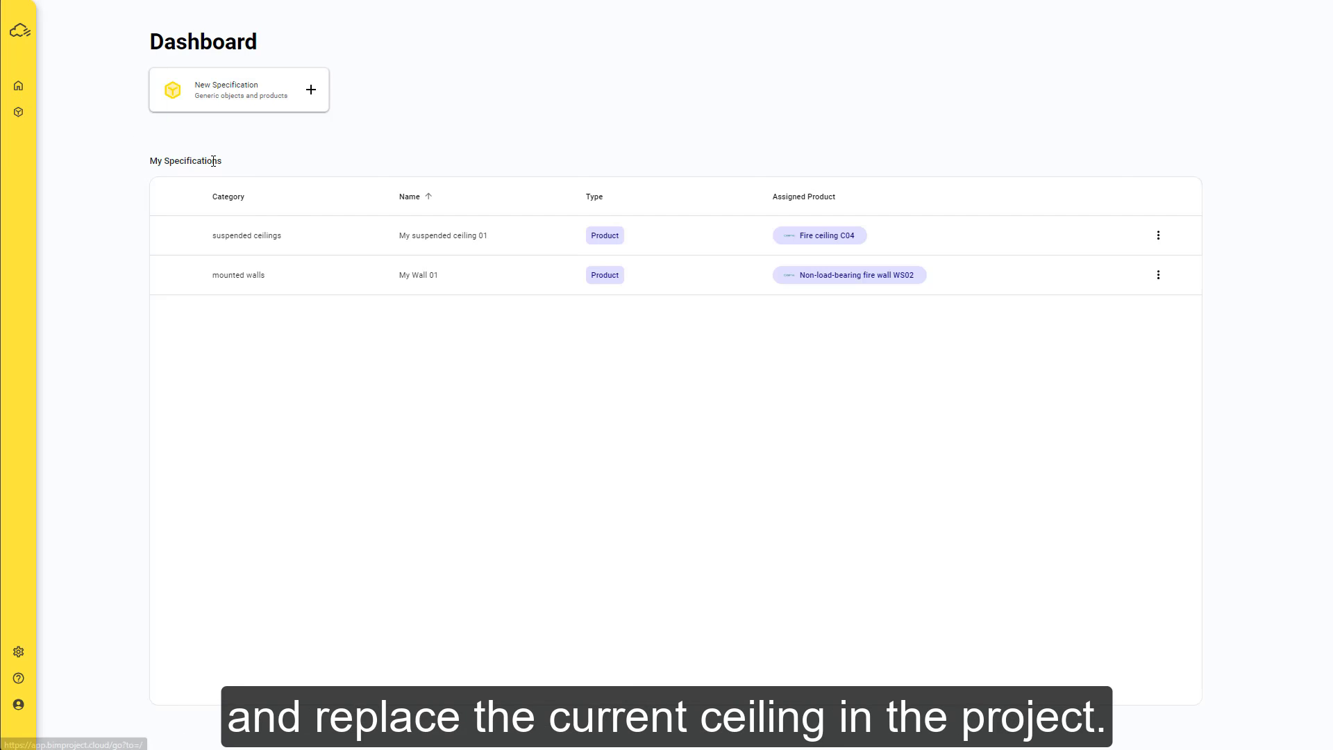
click(343, 236)
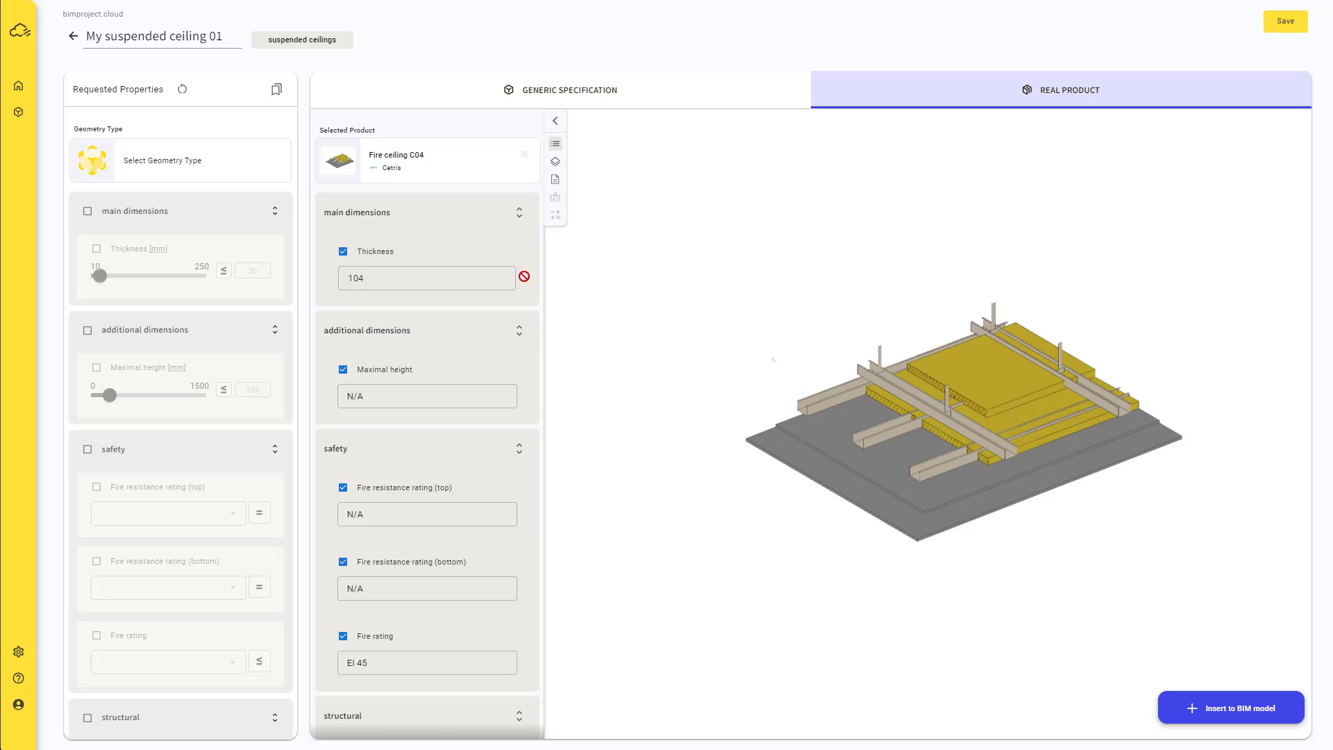
click(1246, 712)
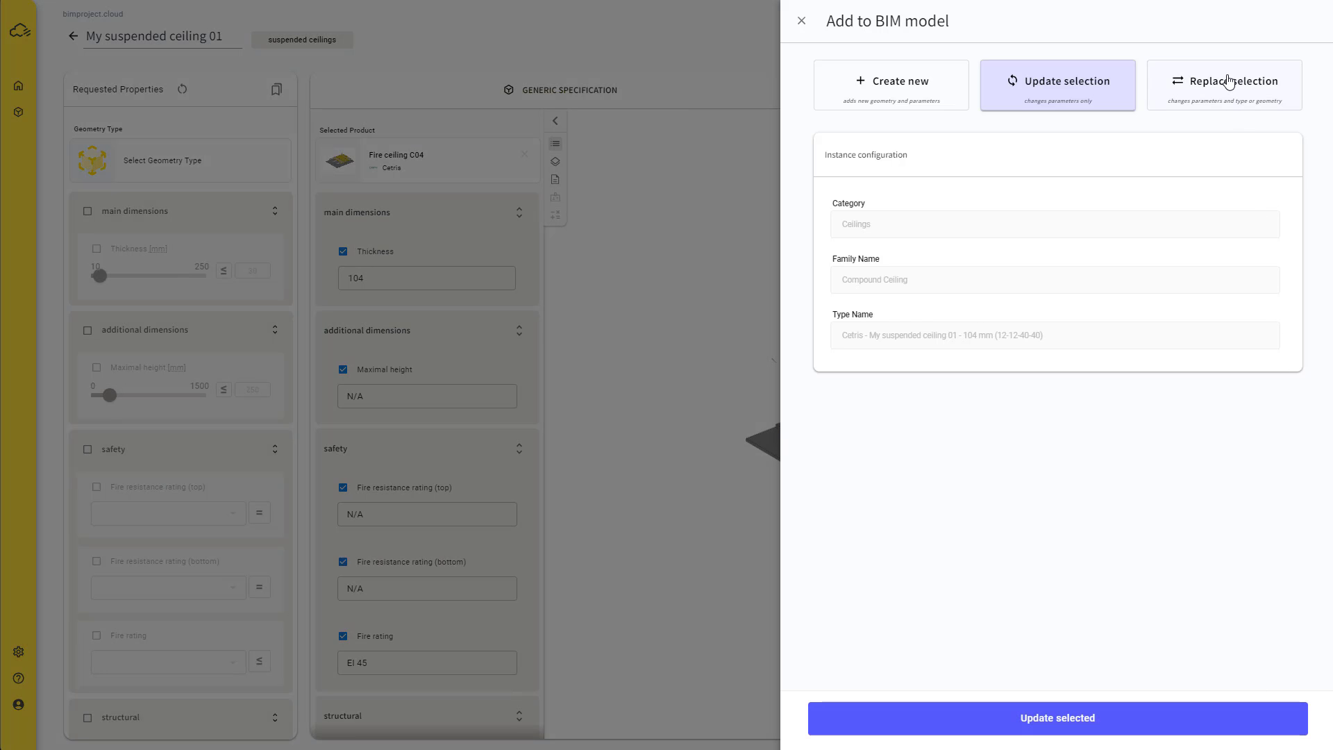
click(1230, 82)
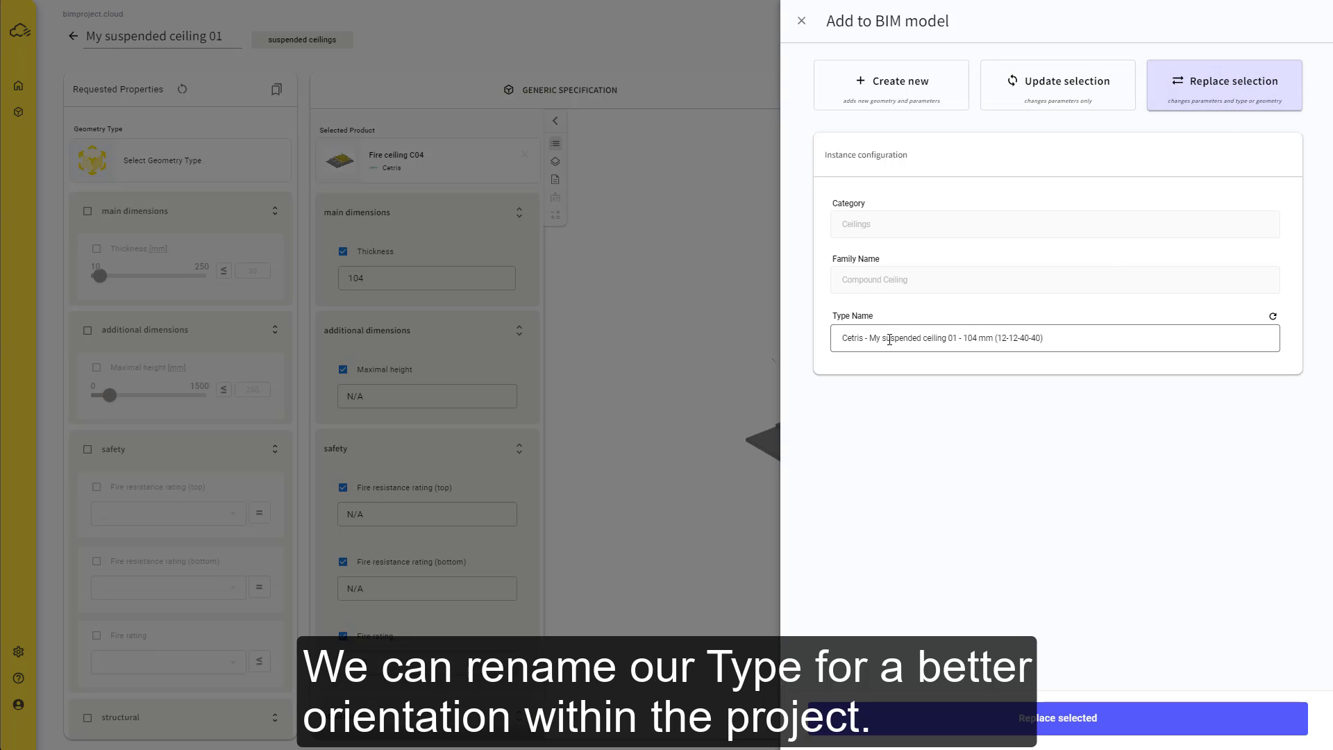
click(890, 339)
text(mapped)
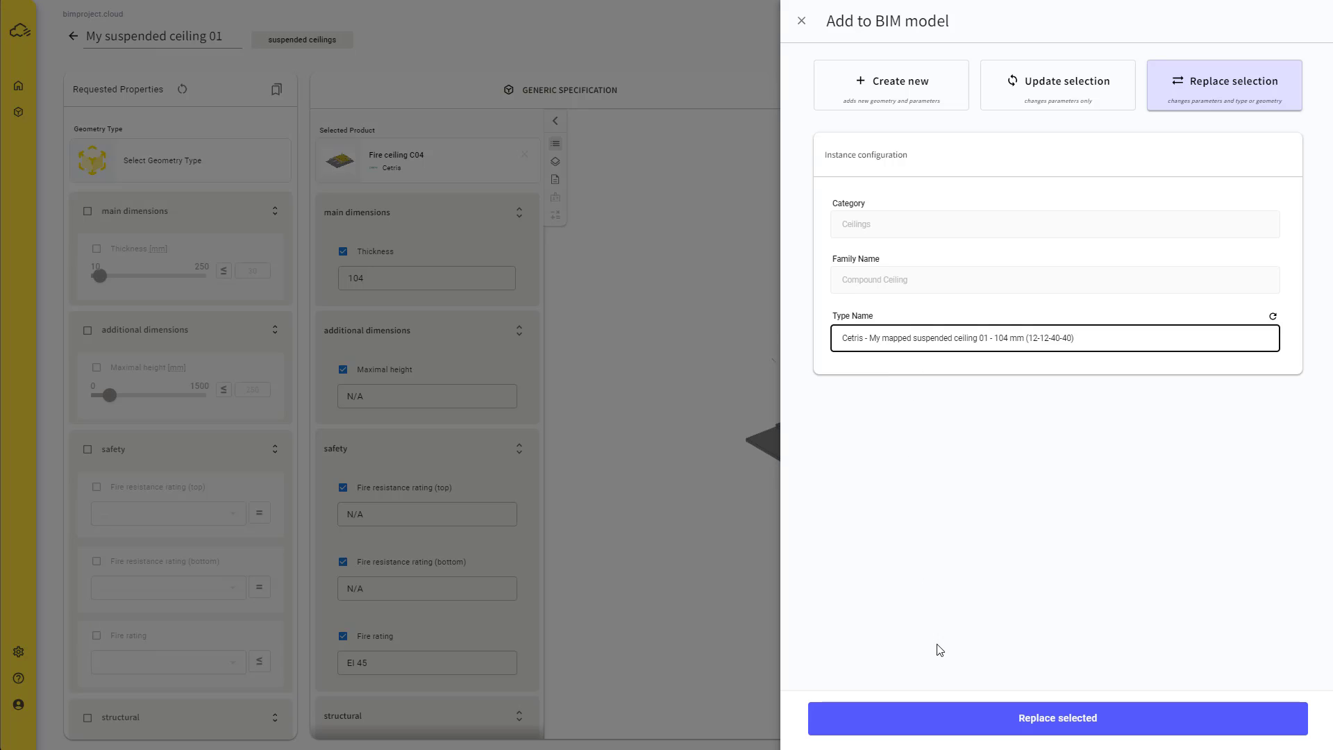
click(1137, 725)
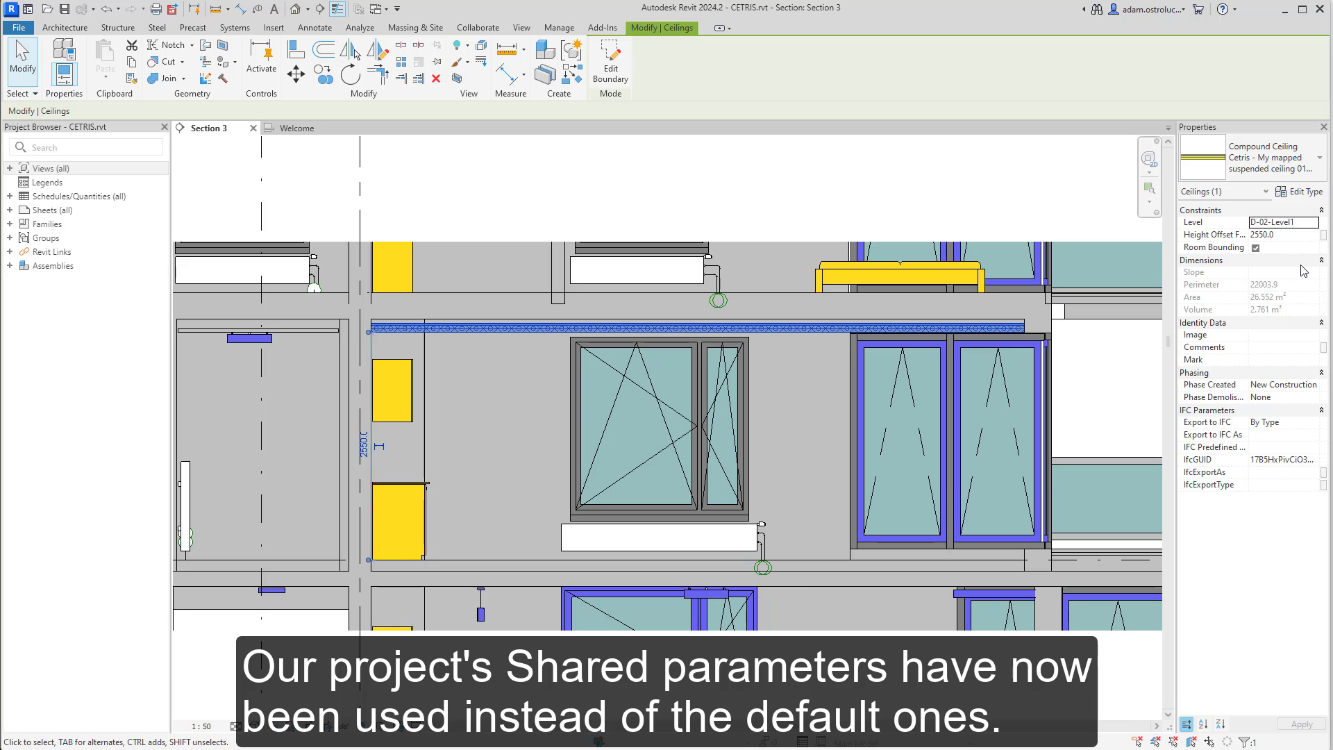
Step: In Revit, open the replaced ceiling's type properties and examine the mapped MY_ shared parameters
click(1299, 193)
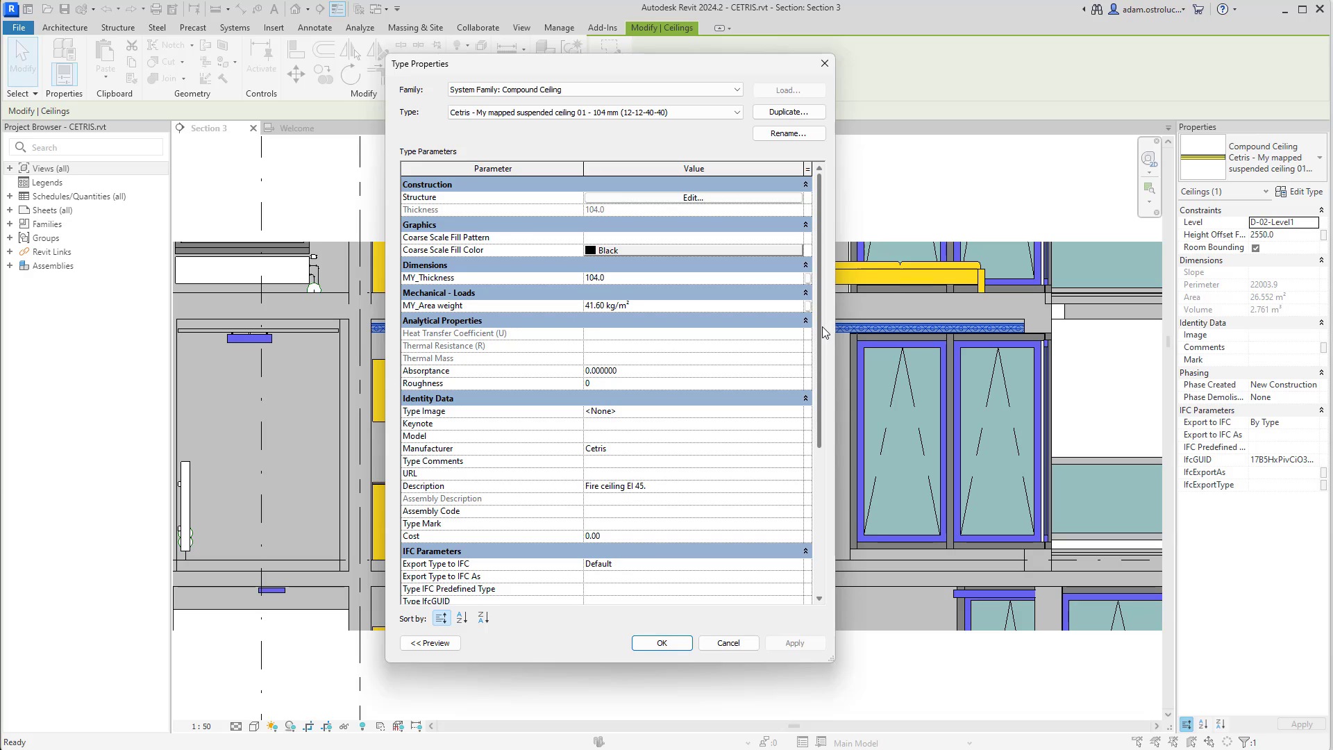
scroll(828, 371, down, 1)
drag(825, 366, 836, 431)
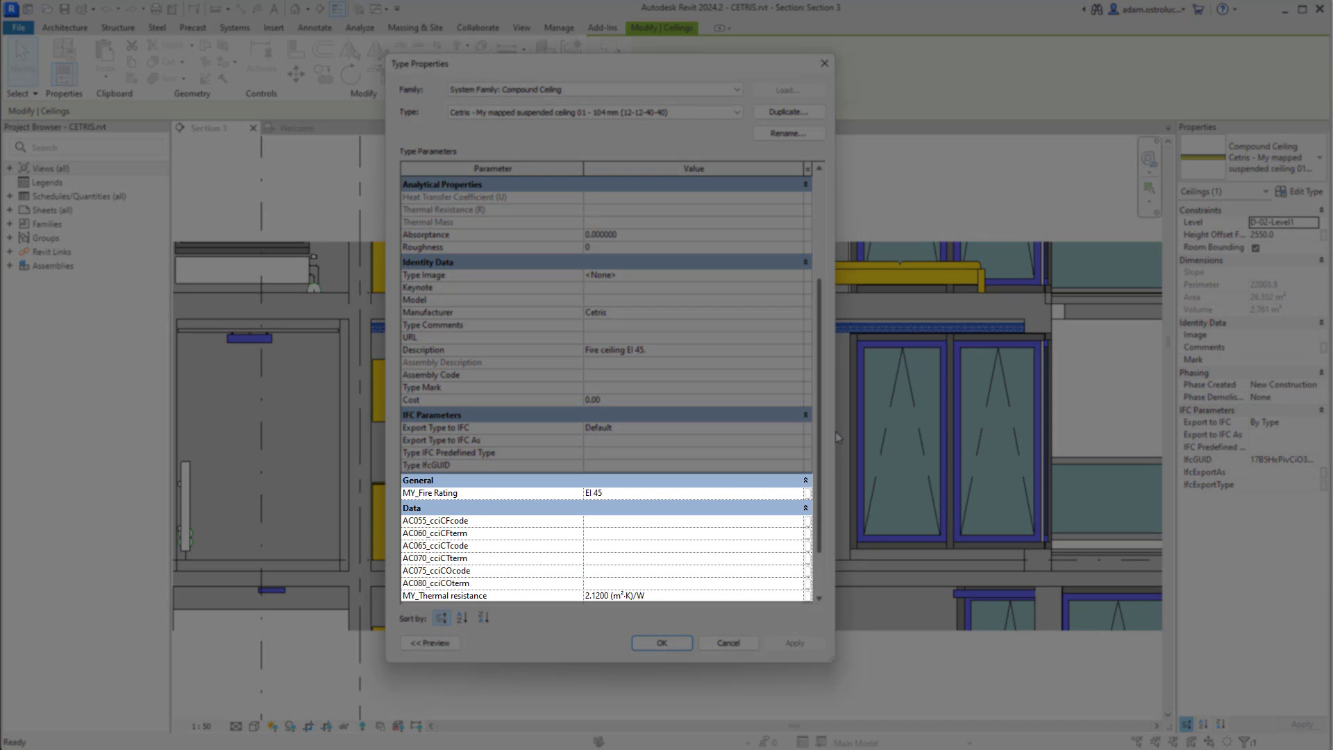